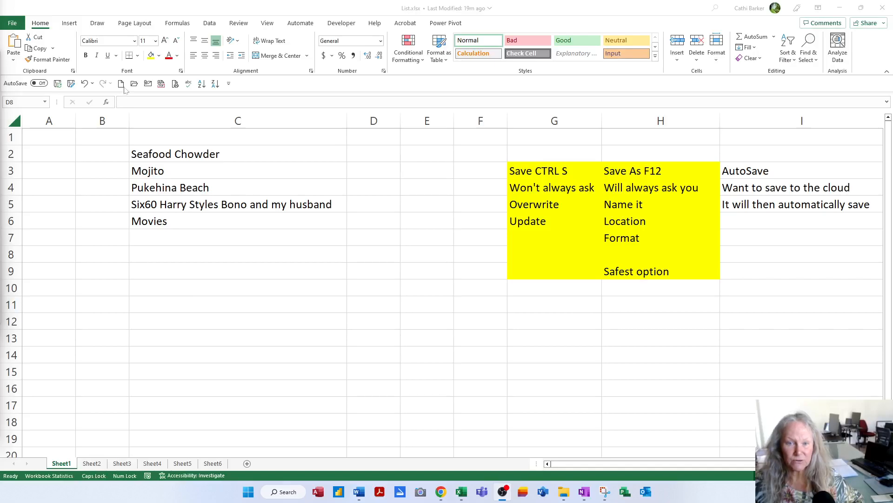
Look over the blank workbook and template choices for new files, and return to the List.xlsx sheet.
key(alt+Tab)
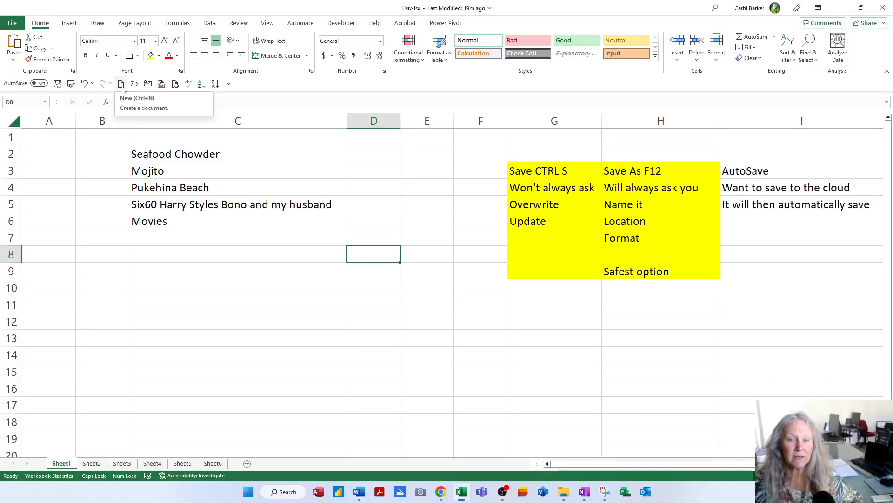
click(13, 24)
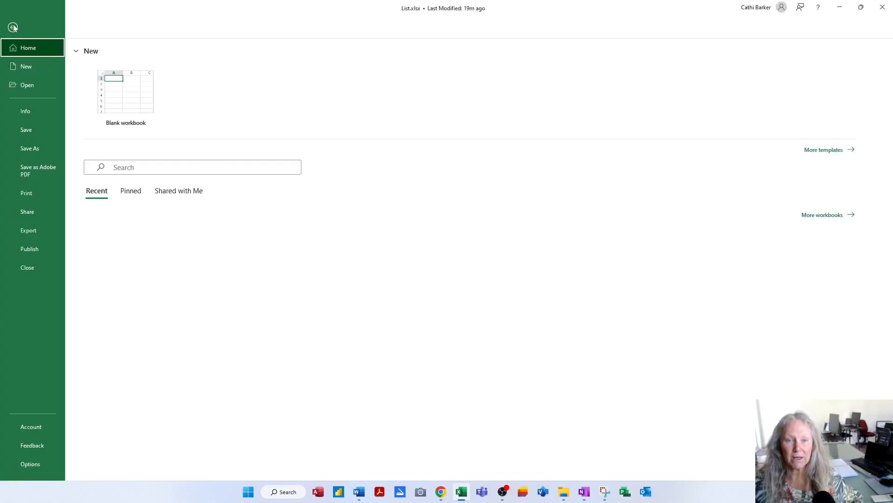
click(30, 67)
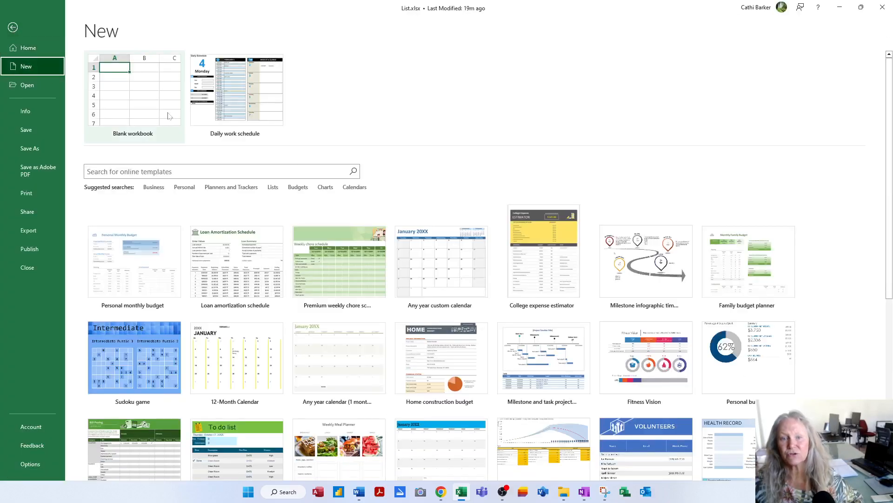
click(13, 27)
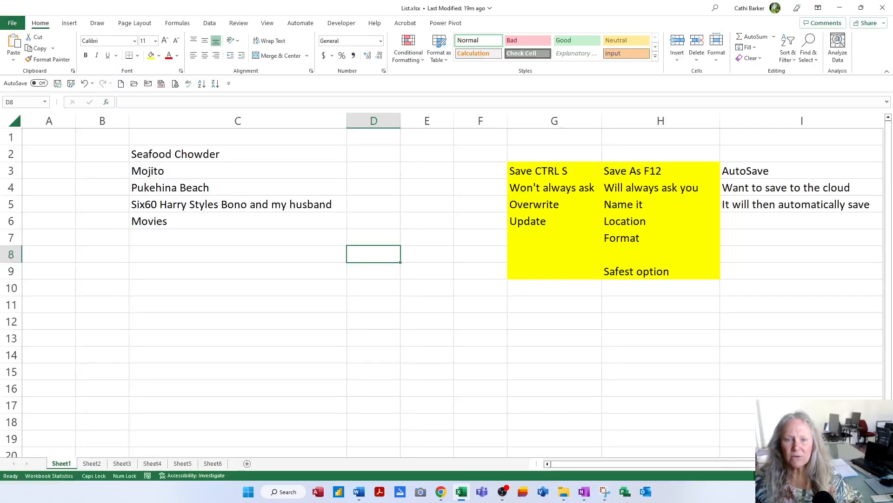
Create a new blank workbook and choose the Desktop as the location for saving it.
click(121, 83)
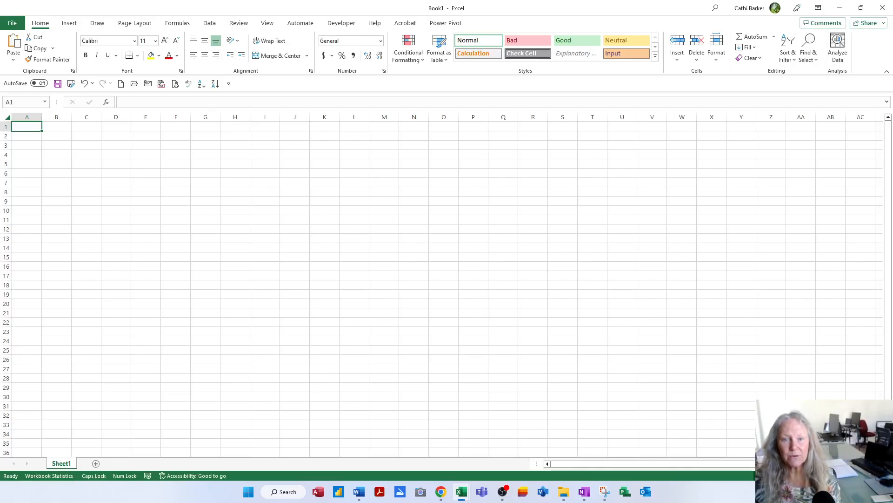
click(73, 86)
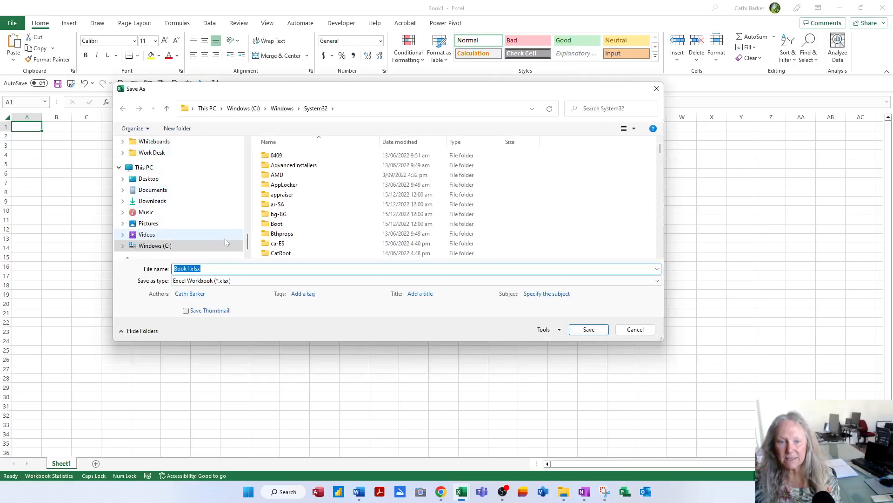
click(172, 196)
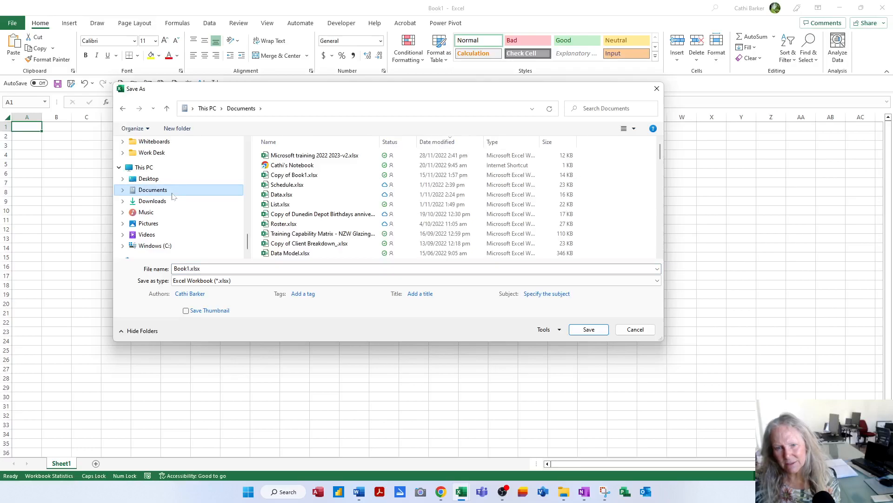
click(163, 182)
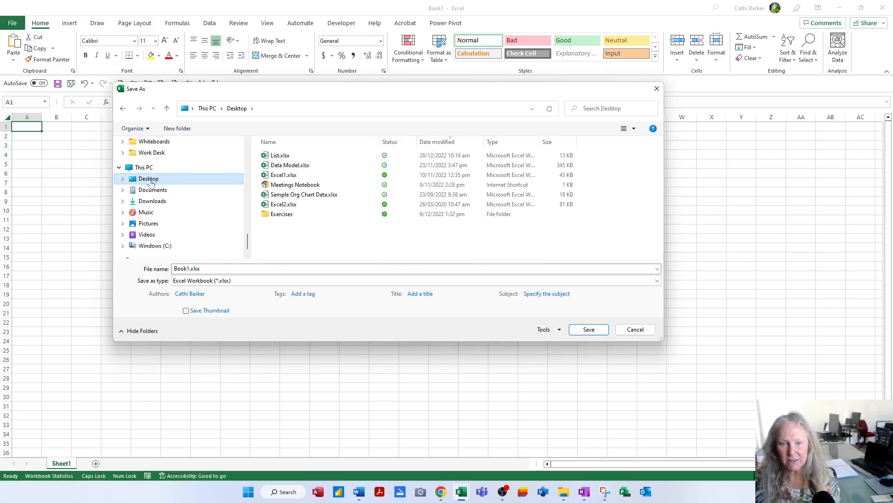
Name the workbook Schedule and save it in the Excel Workbook (*.xlsx) format.
click(210, 269)
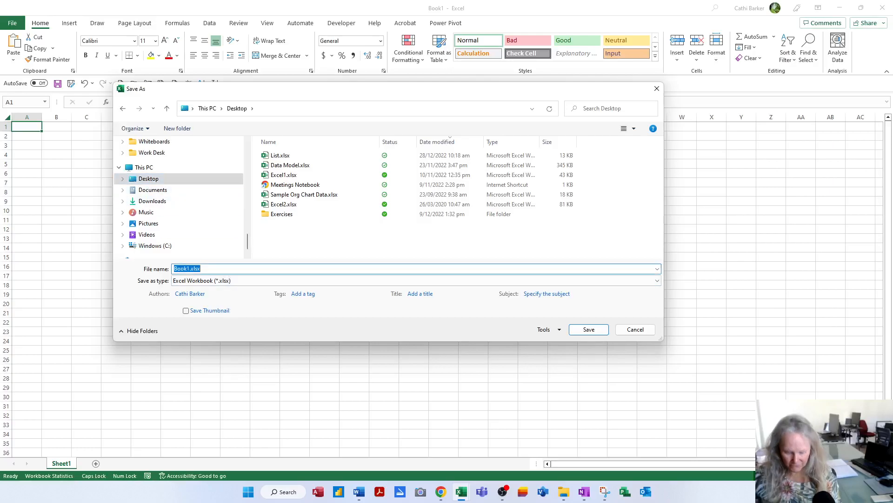
text(s)
key(BackSpace)
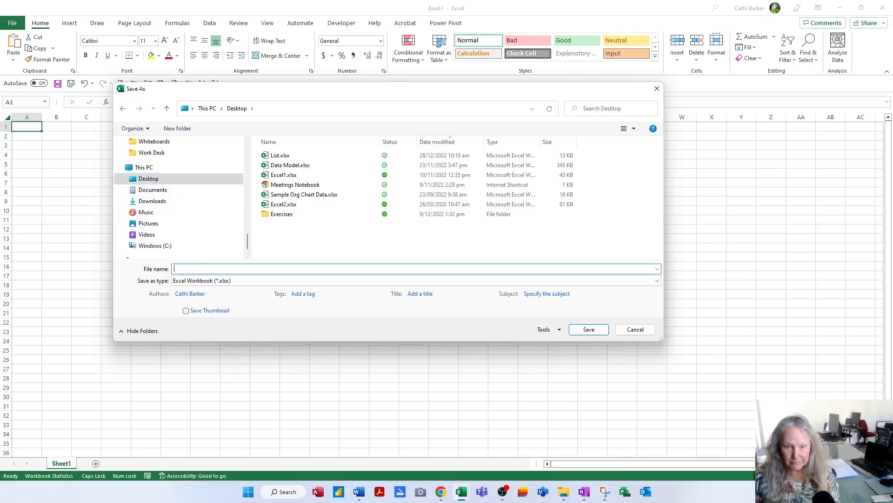
key(Caps_Lock)
text(Sc)
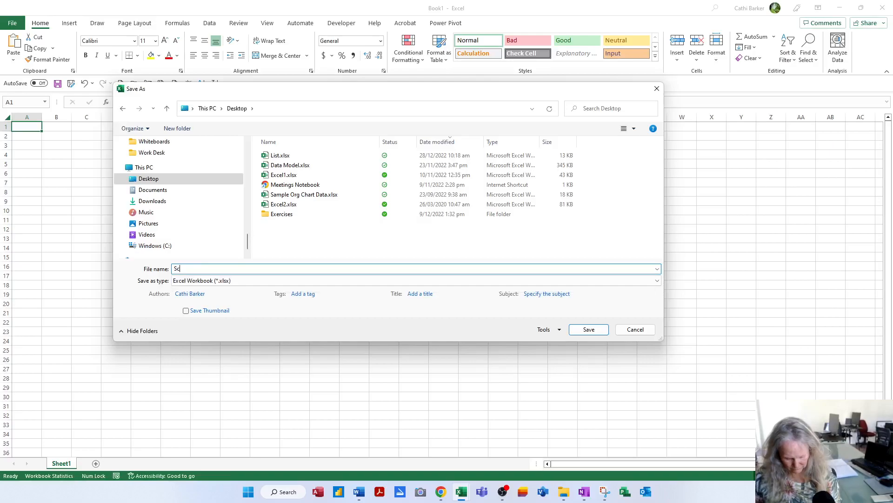
text(hedule)
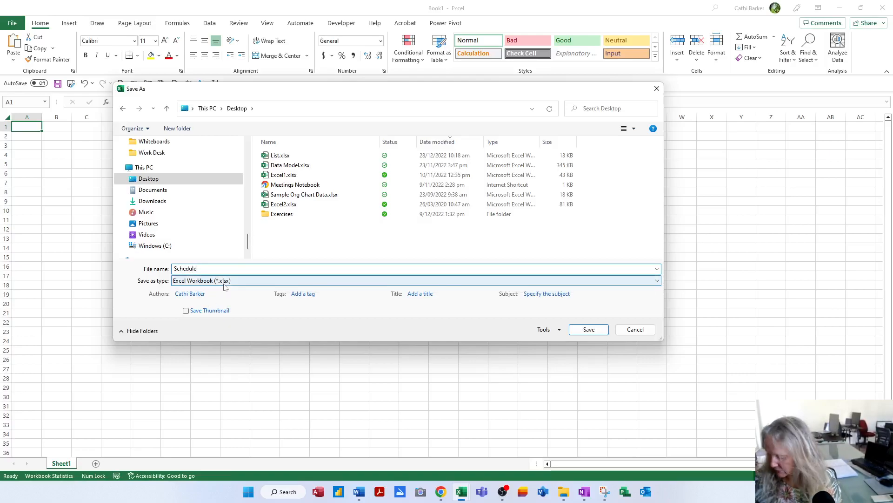
click(590, 329)
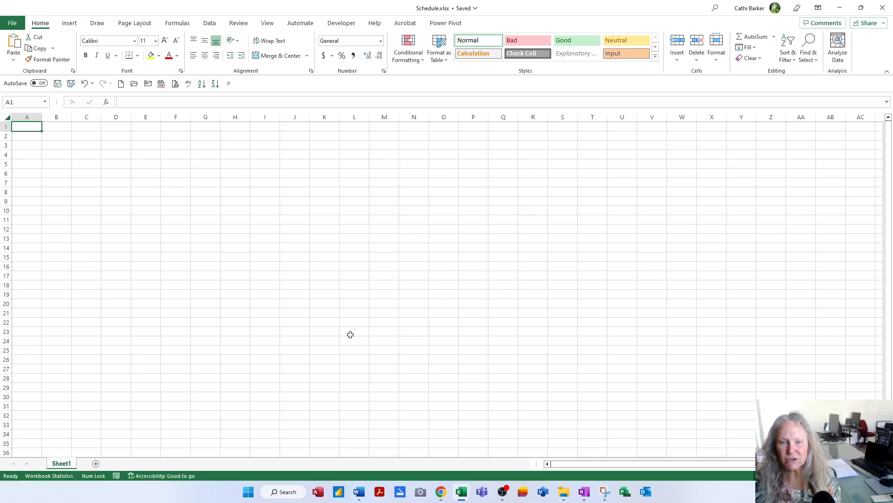
Enter the title Schedule in cell A1.
scroll(340, 340, up, 3)
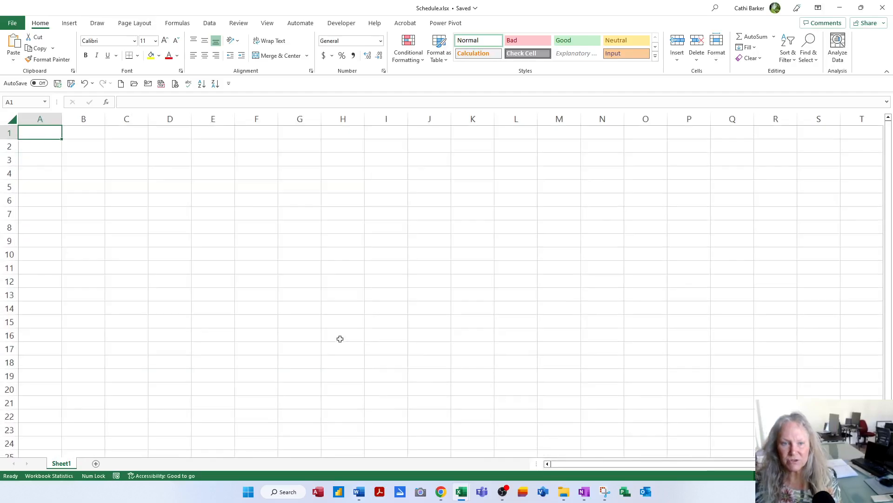
scroll(341, 338, up, 1)
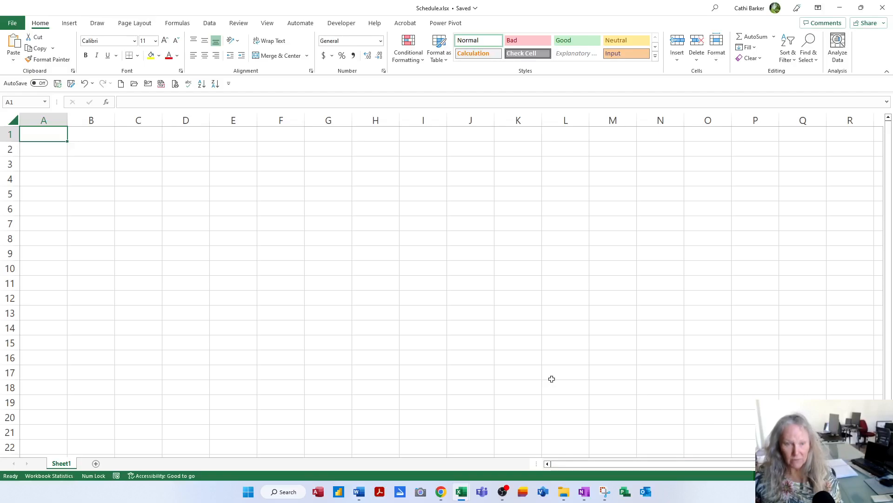
text(Schedule)
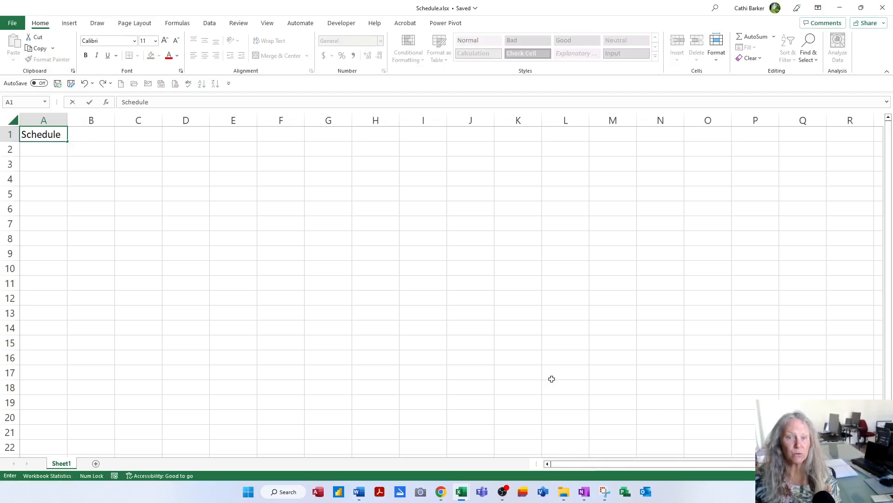
key(Return)
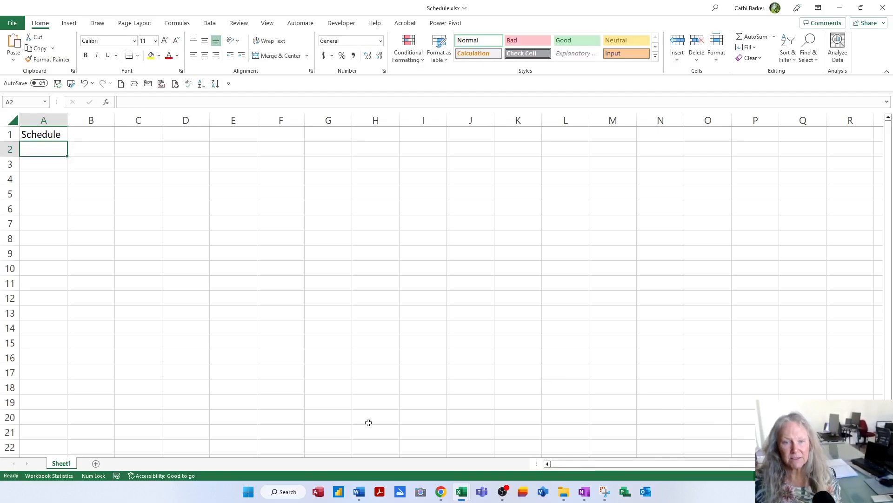
Enter the labels Site, Project and Manager in cells A3 to A5.
key(Return)
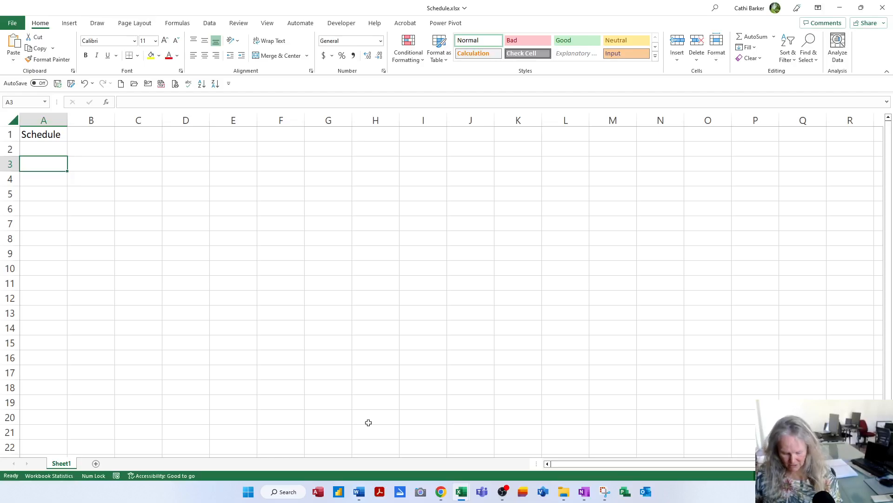
text(Site)
key(Return)
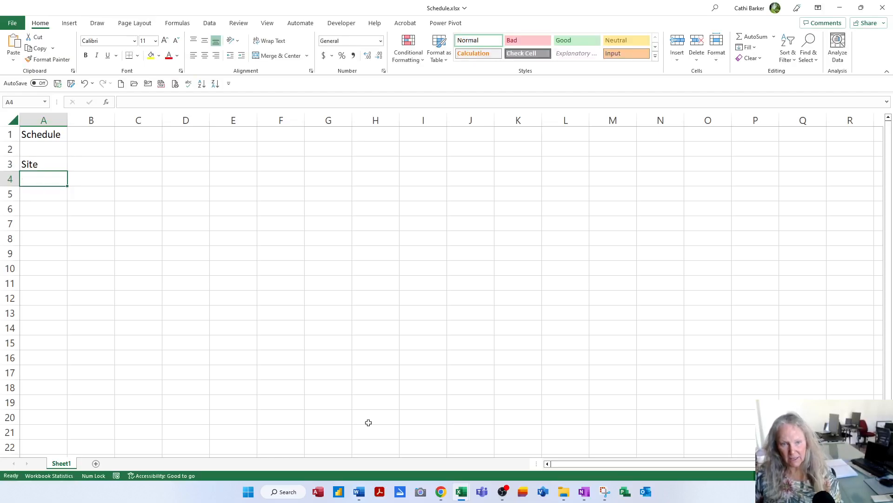
text(Project)
key(Return)
text(Manager)
key(Return)
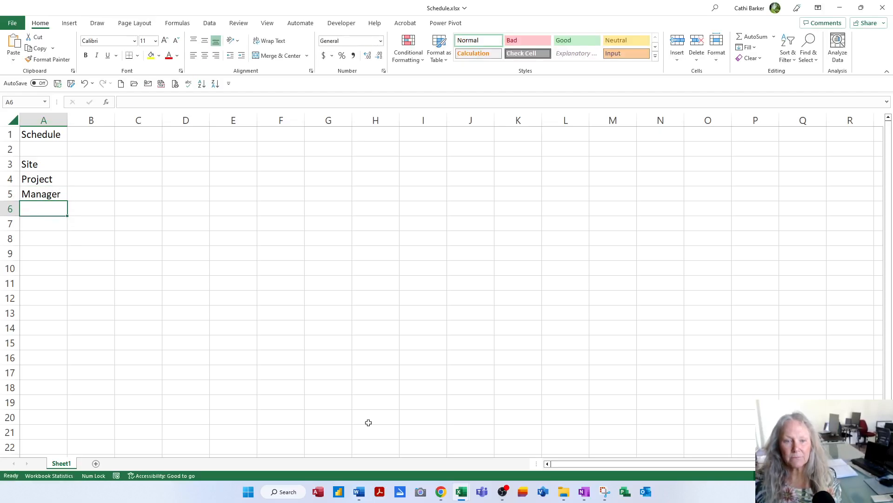
Enter the column headings Name in A7 and Week 1 in B7, leaving row 6 blank.
key(Return)
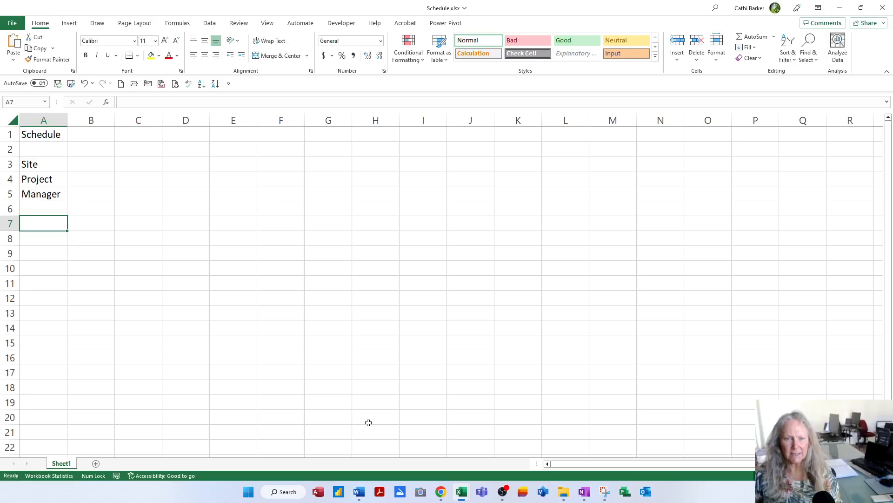
text(Name)
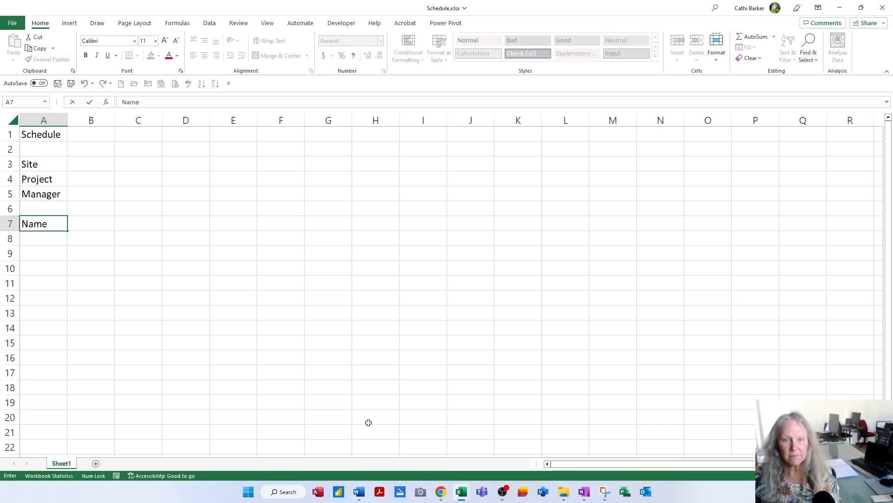
key(Tab)
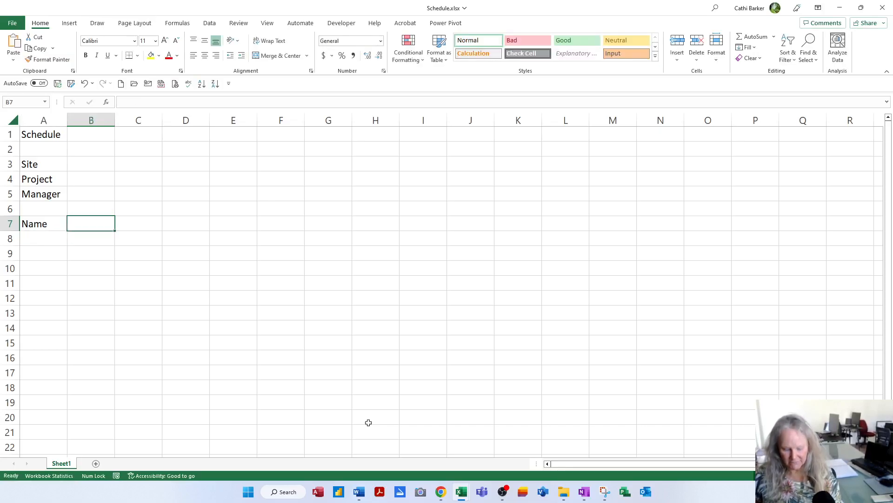
text(Week 1)
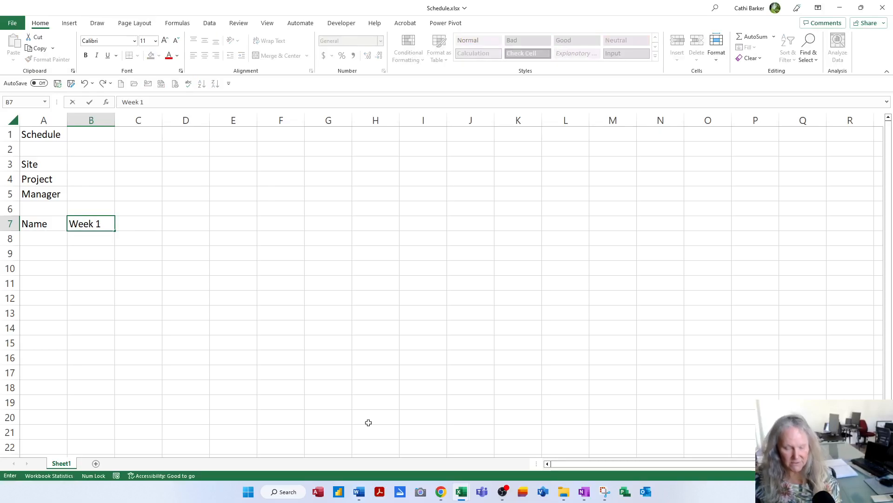
key(Return)
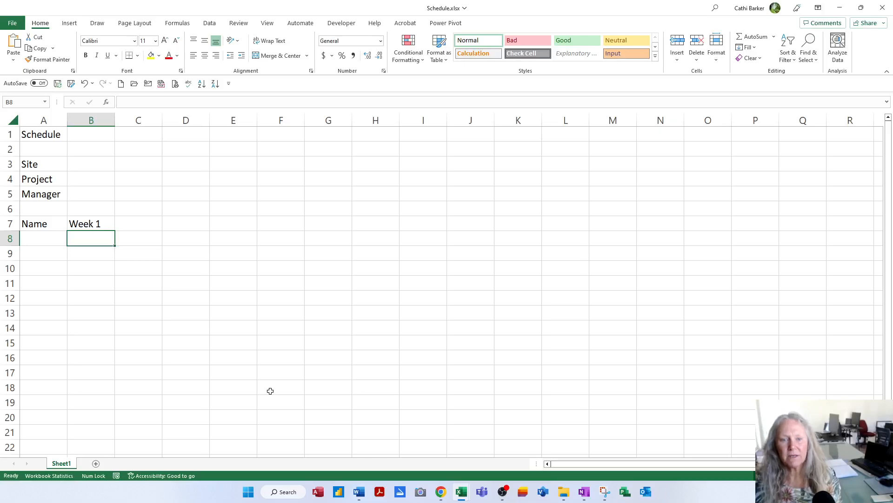
Enlarge the Schedule title in A1 to font size 22.
click(47, 136)
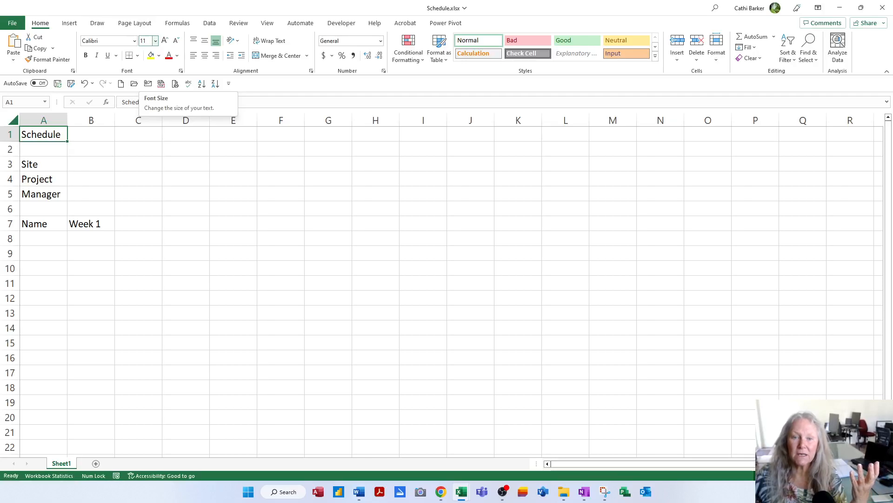
click(156, 41)
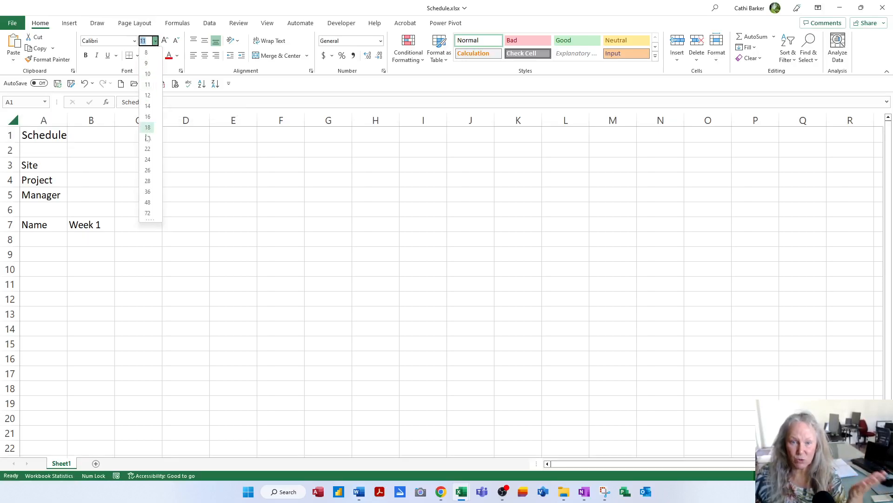
click(148, 139)
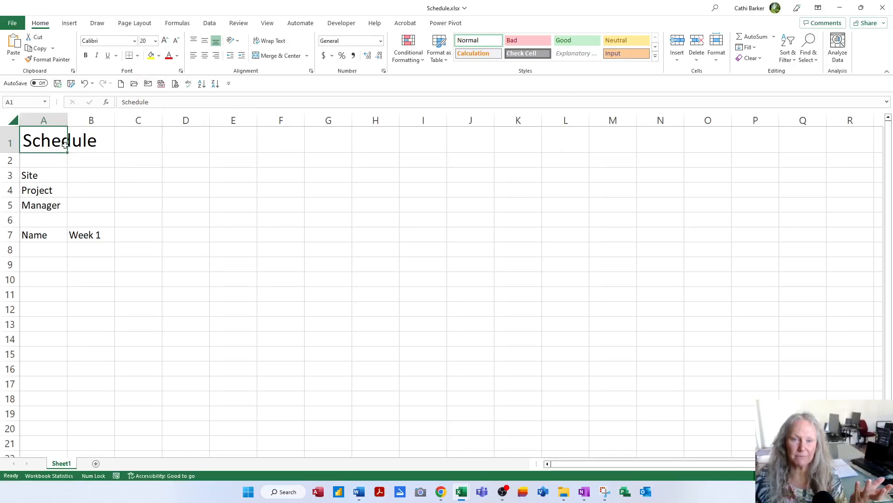
click(165, 41)
click(165, 41)
click(165, 41)
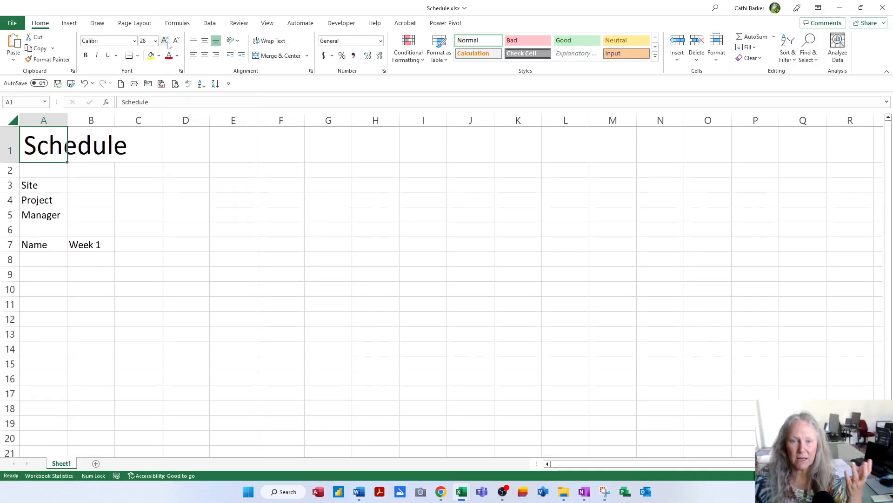
click(177, 42)
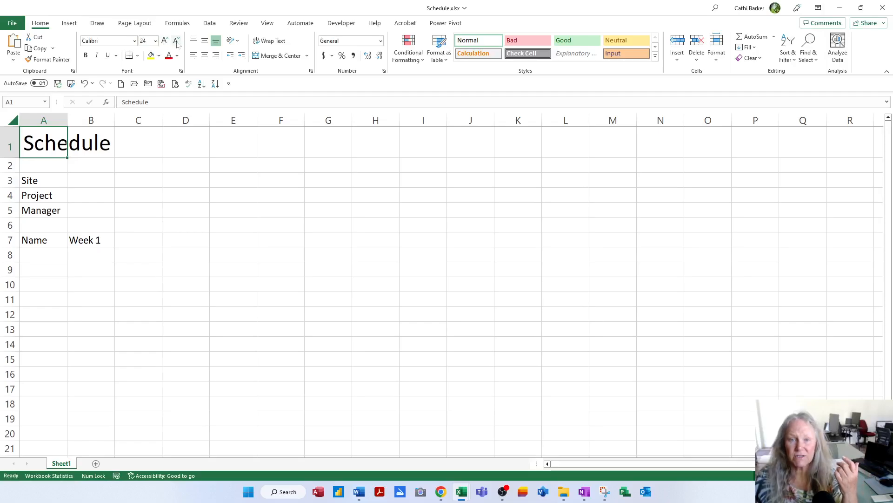
click(177, 41)
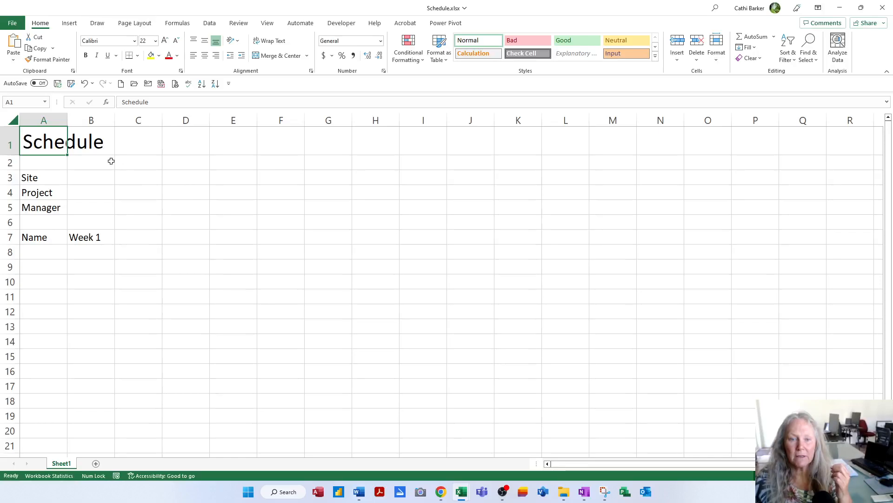
Autofit column A to the Schedule title and colour the title text theme blue.
double_click(66, 118)
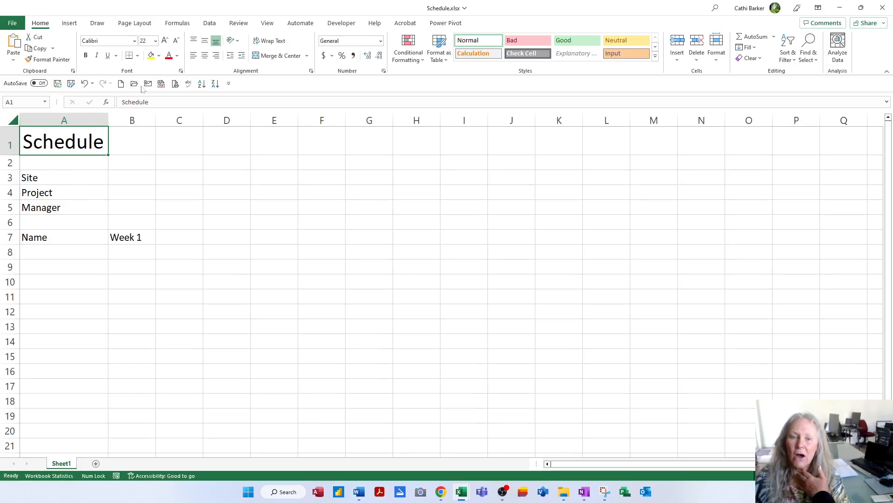
click(177, 57)
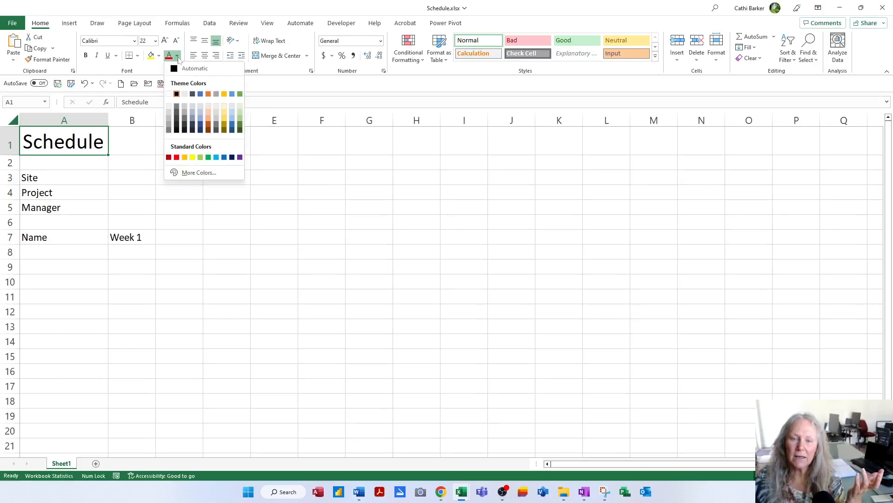
click(199, 95)
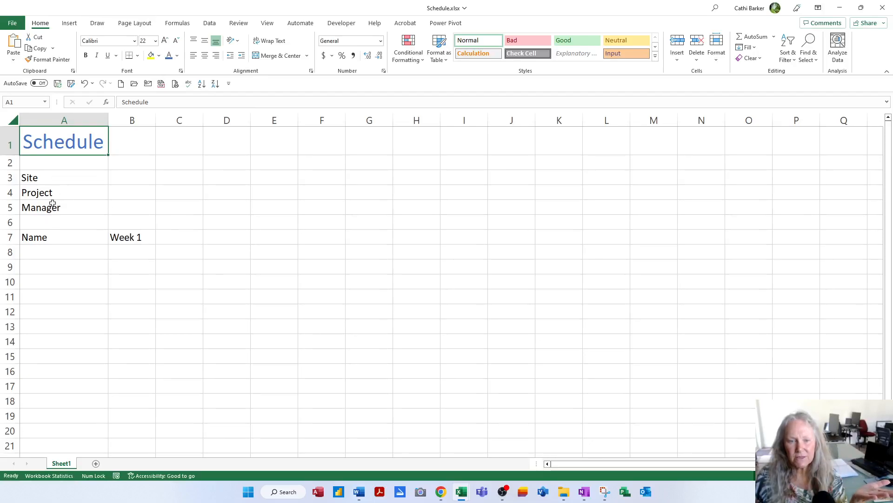
Right-align the labels Site, Project and Manager in cells A3:A5.
drag(55, 177, 56, 206)
click(69, 176)
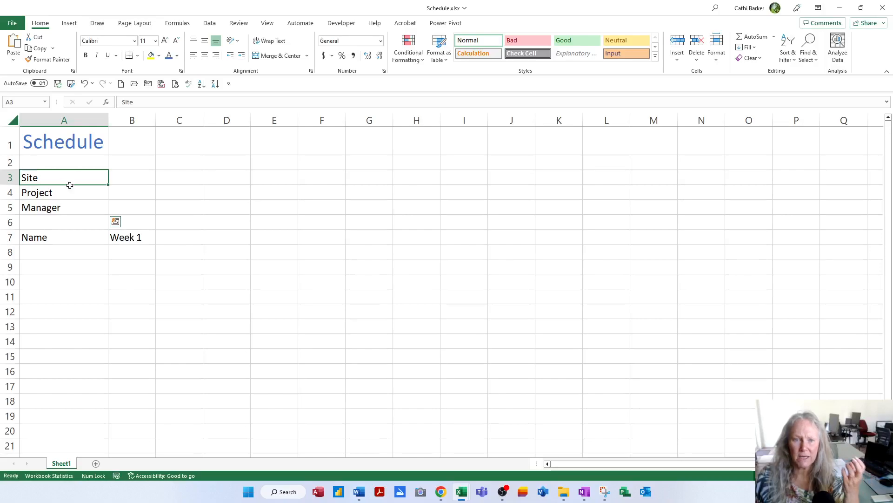
drag(69, 178, 69, 205)
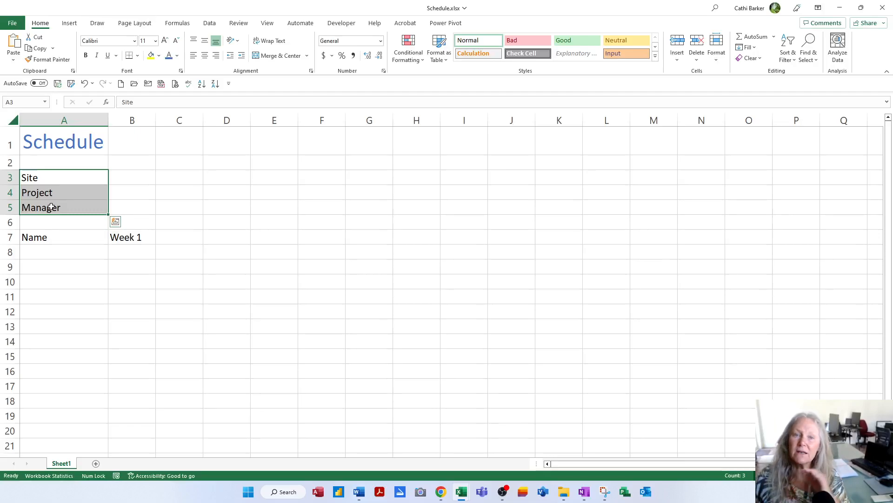
click(205, 56)
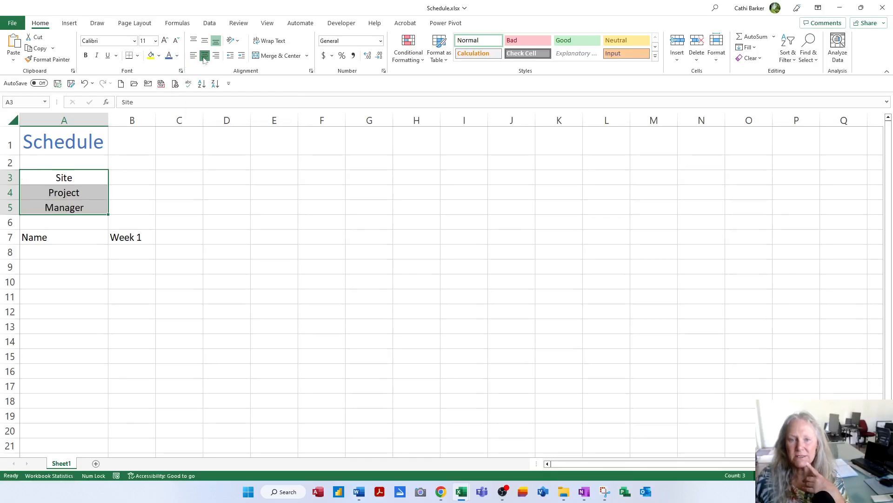
click(216, 56)
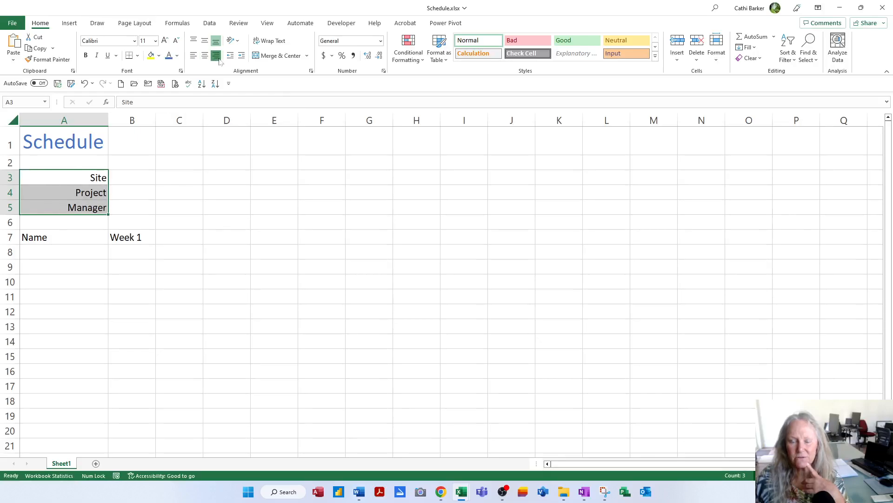
click(194, 57)
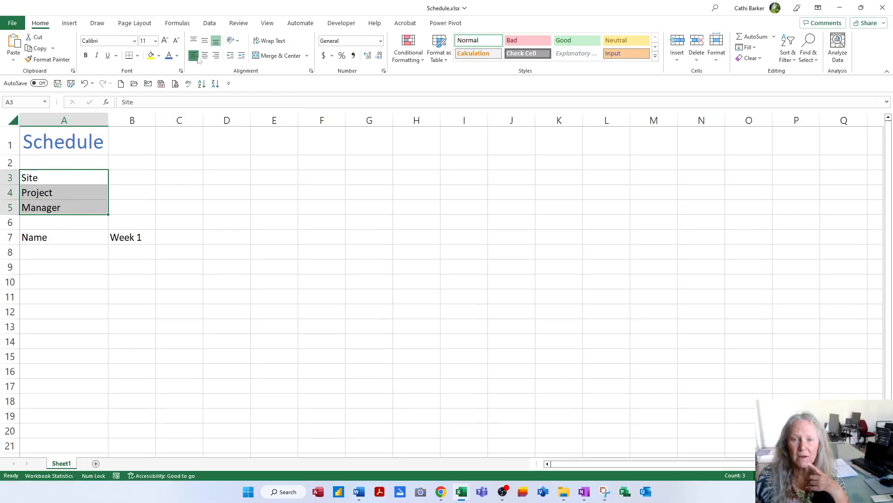
click(215, 56)
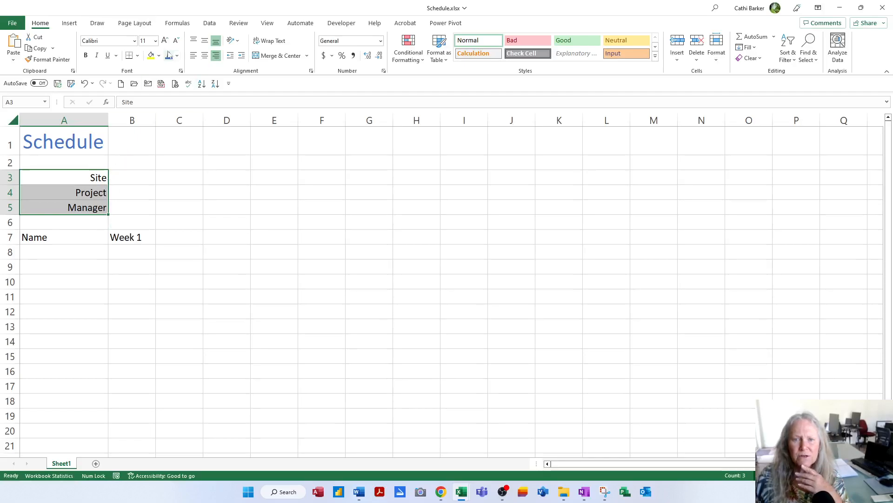
Enlarge the labels in A3:A5 to font size 14 and colour their text standard purple.
click(165, 41)
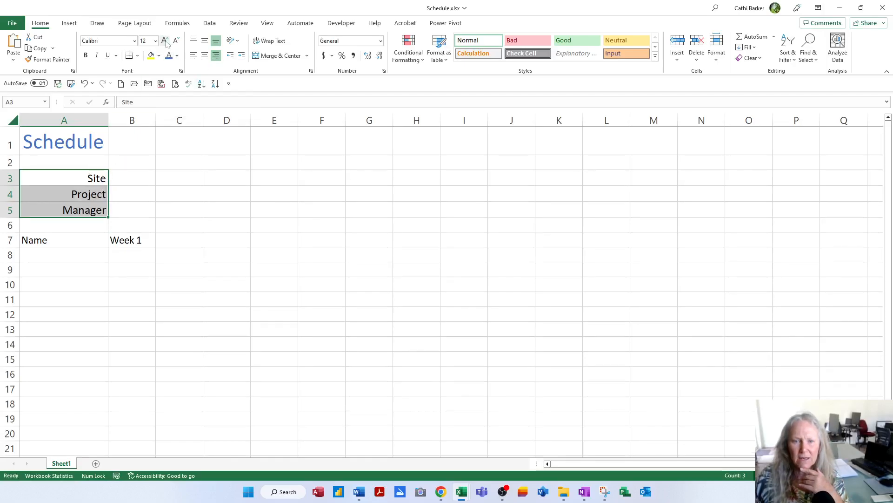
click(165, 41)
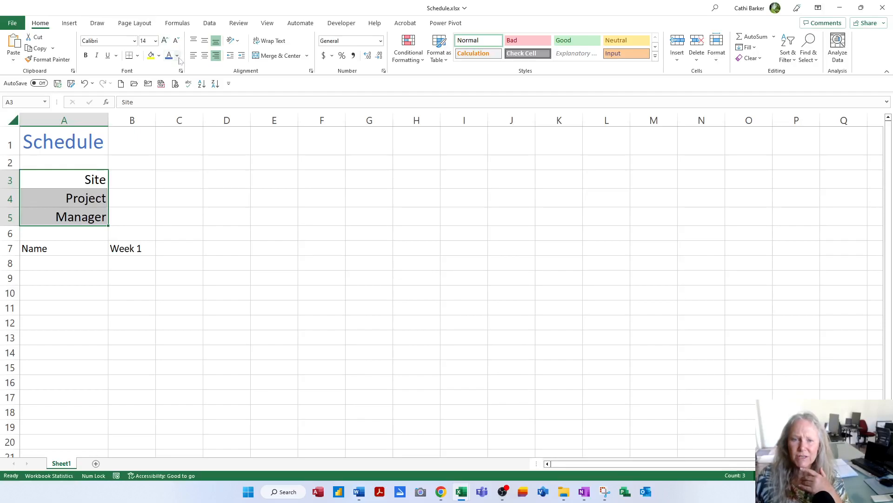
click(178, 56)
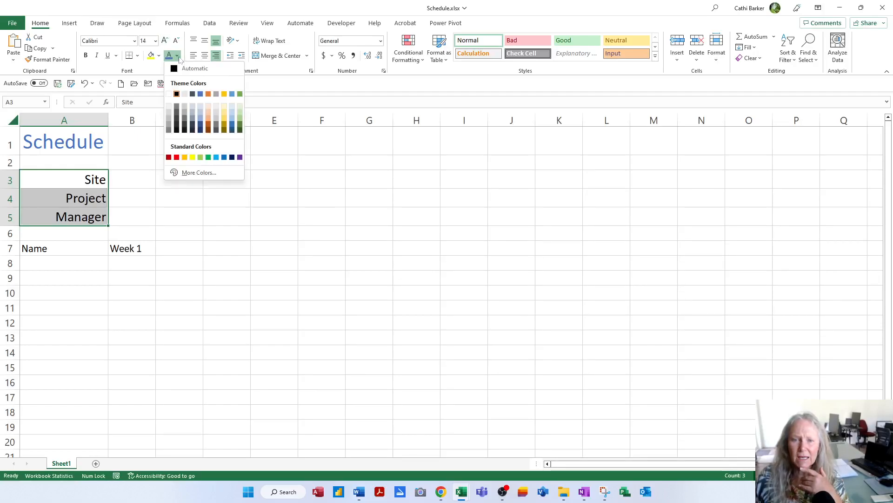
click(240, 157)
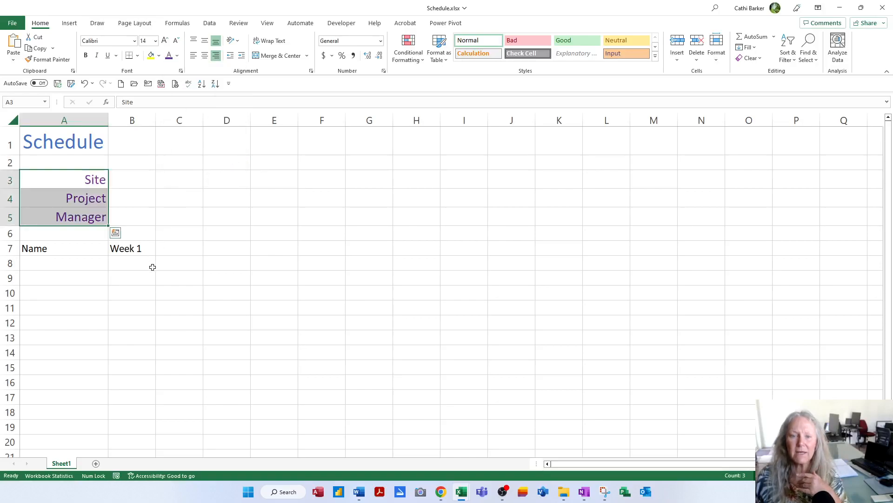
Extend the Week 1 heading in B7 as a series across row 7 to Week 5 in F7.
click(71, 250)
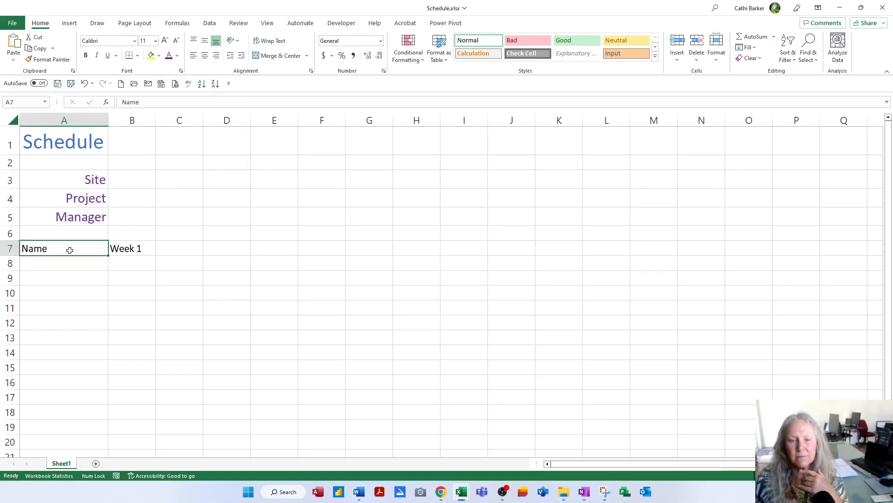
click(133, 250)
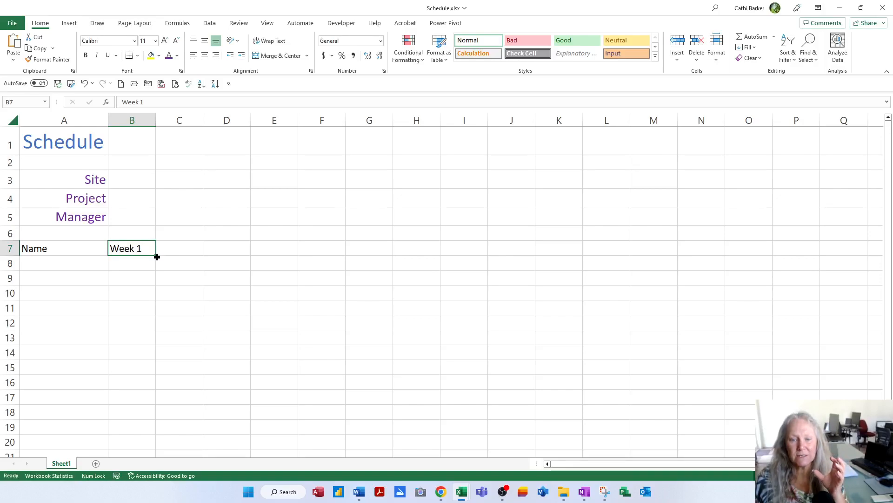
drag(157, 256, 336, 255)
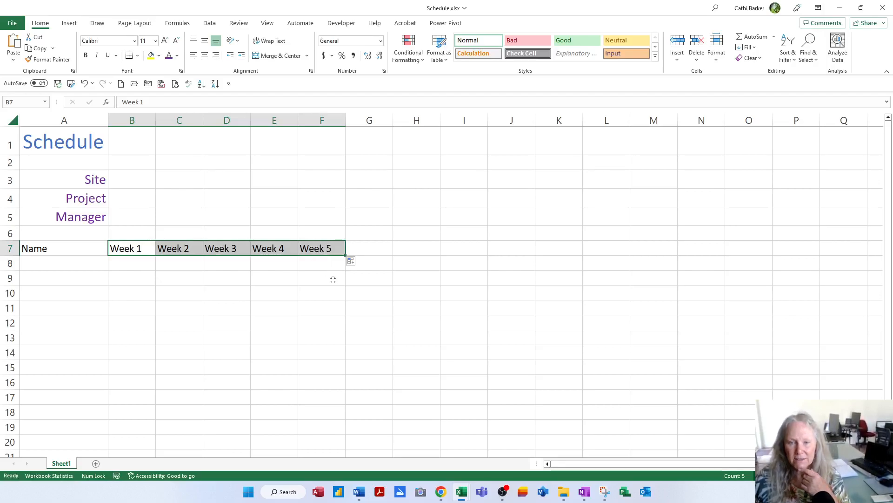
click(314, 280)
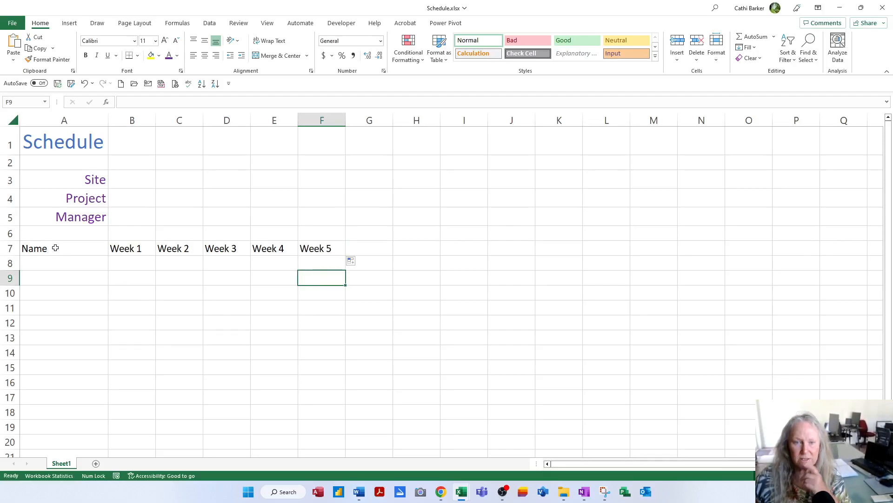
Apply all borders to the schedule grid A7:F15.
drag(56, 248, 310, 373)
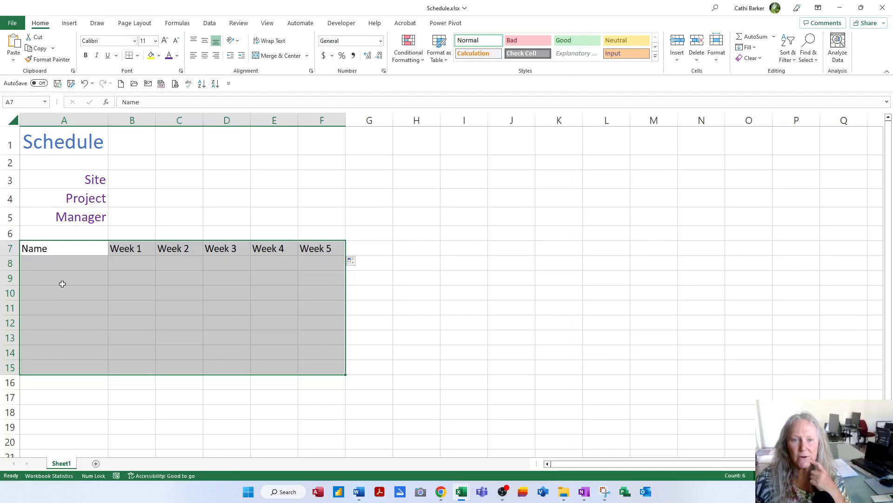
click(138, 56)
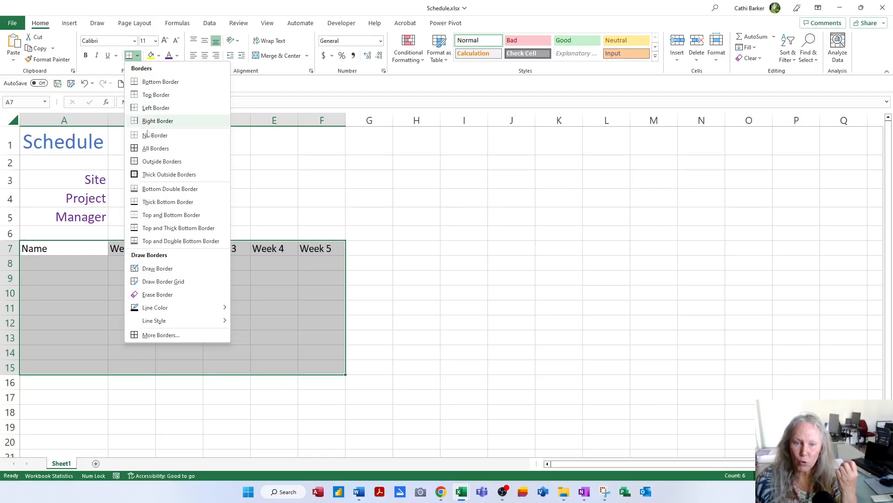
click(151, 149)
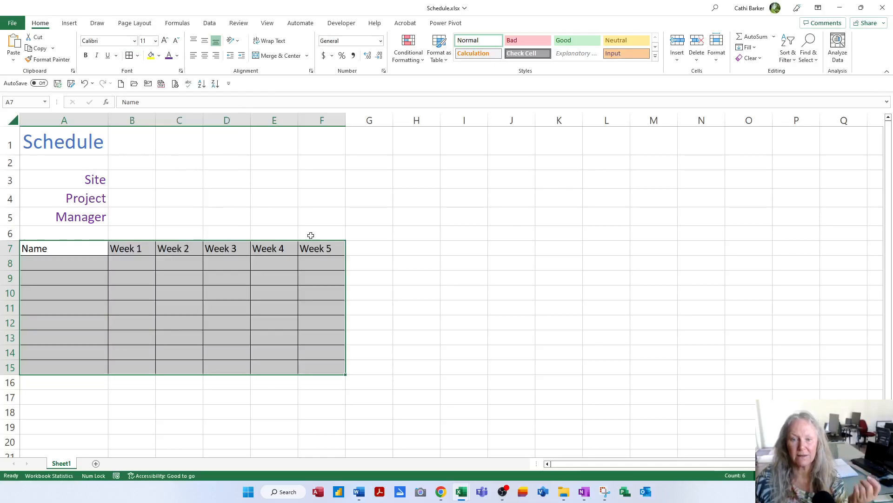
click(432, 247)
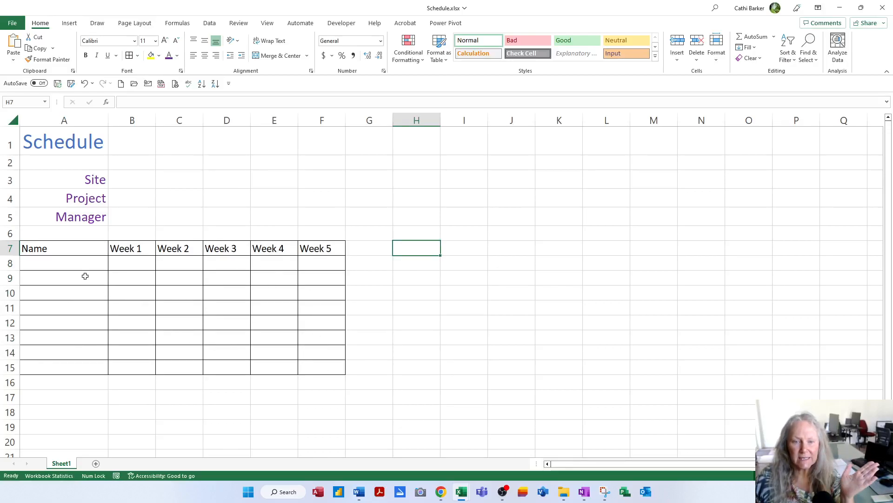
Fill the heading row A7:F7 with a light blue theme colour.
click(70, 251)
drag(70, 251, 324, 248)
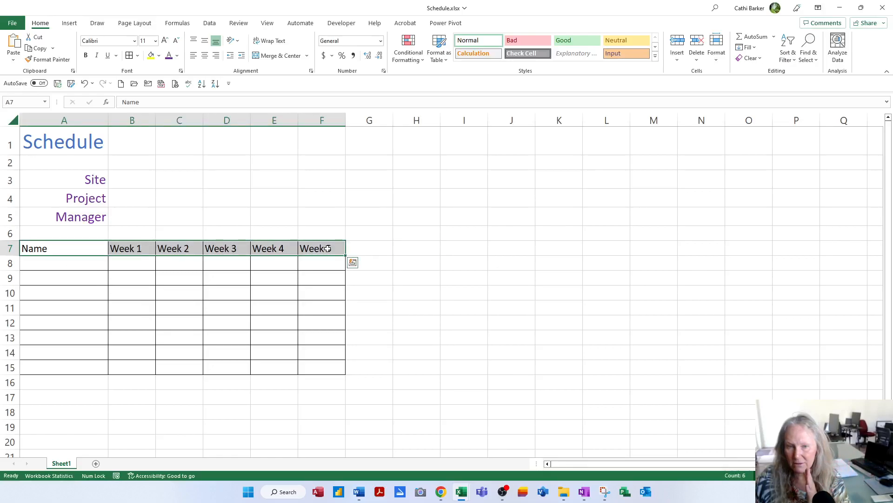
click(159, 57)
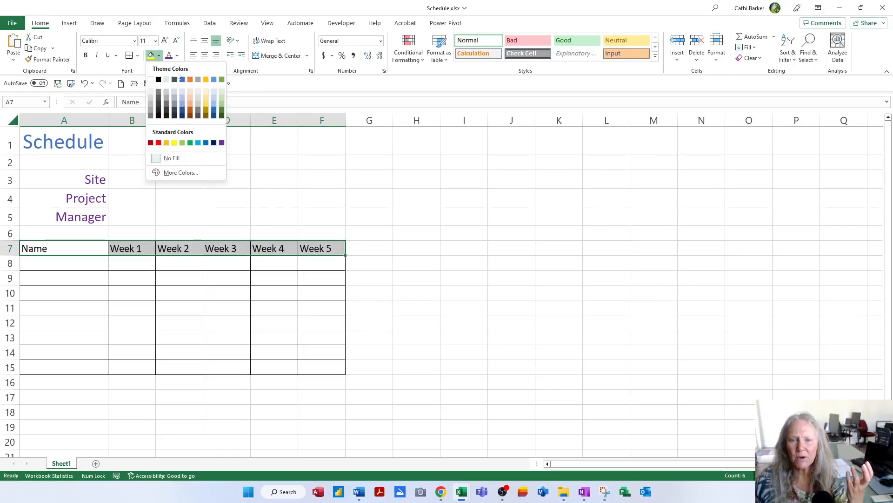
click(215, 95)
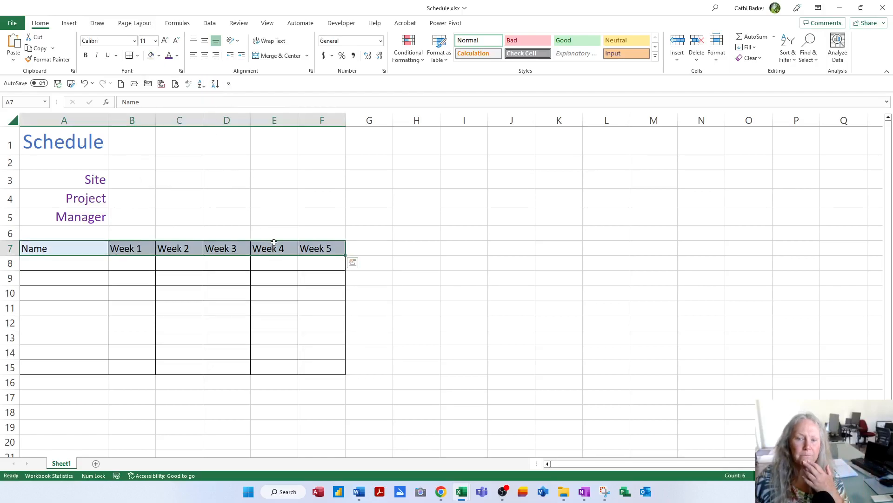
click(382, 263)
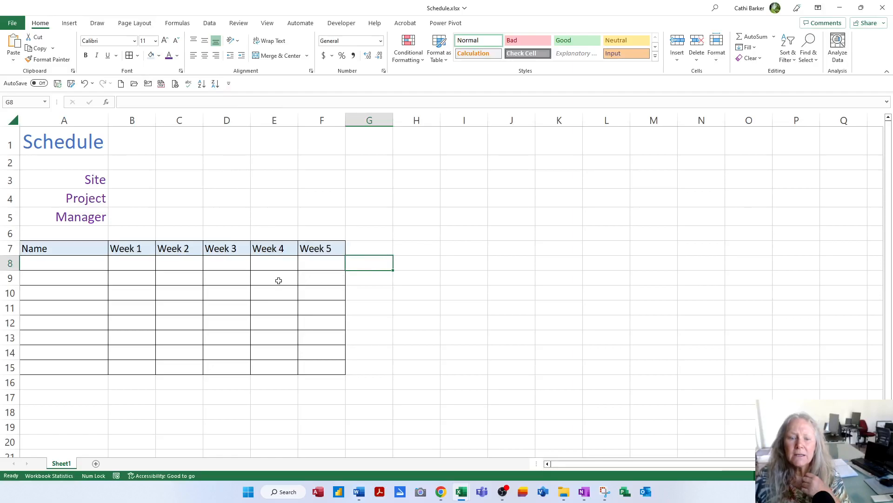
Merge and center cells B3:F3 beside the Site label and give them a bottom border.
drag(130, 180, 315, 179)
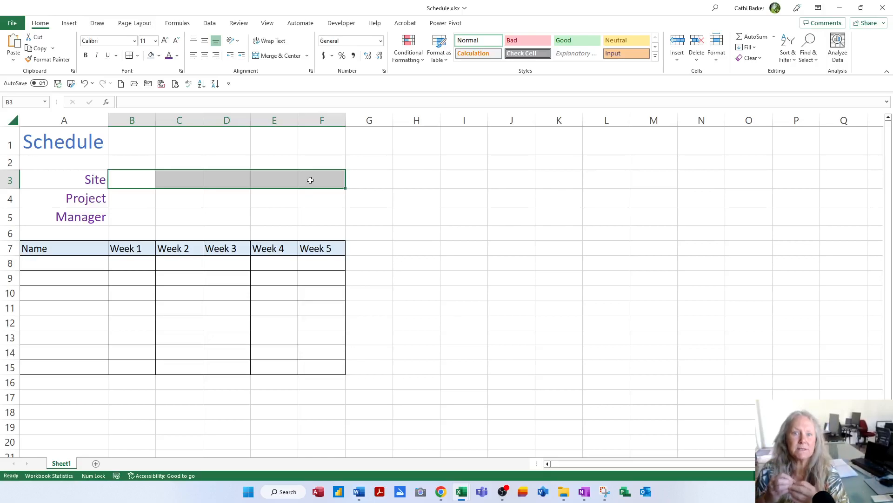
click(284, 56)
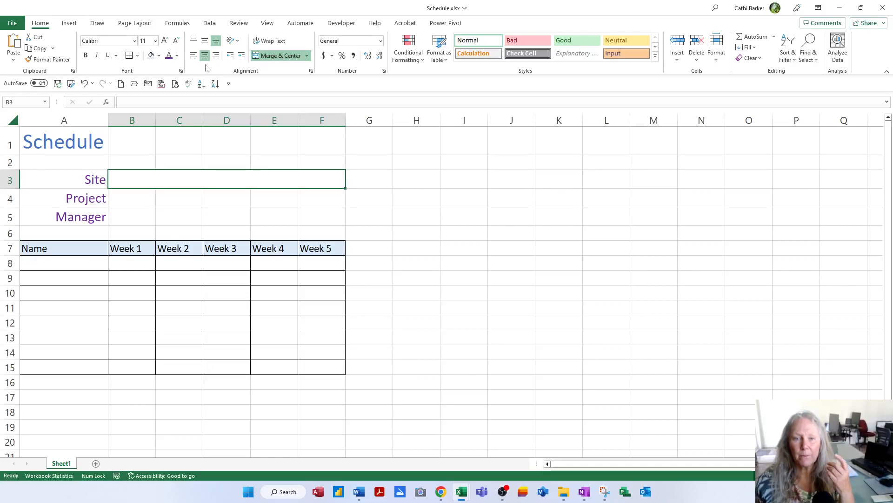
click(138, 56)
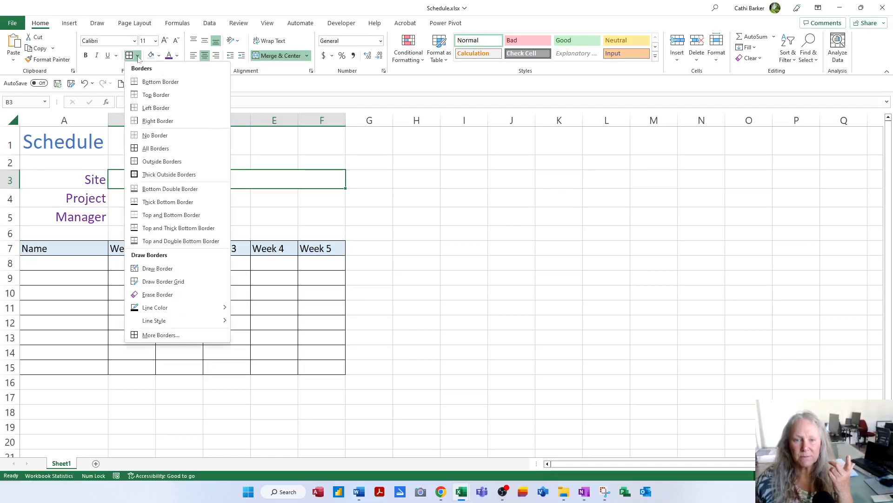
click(143, 83)
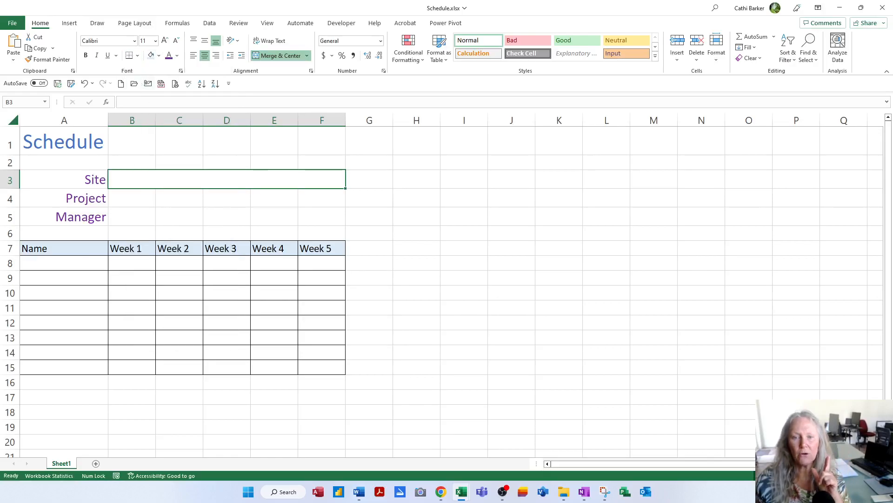
click(472, 200)
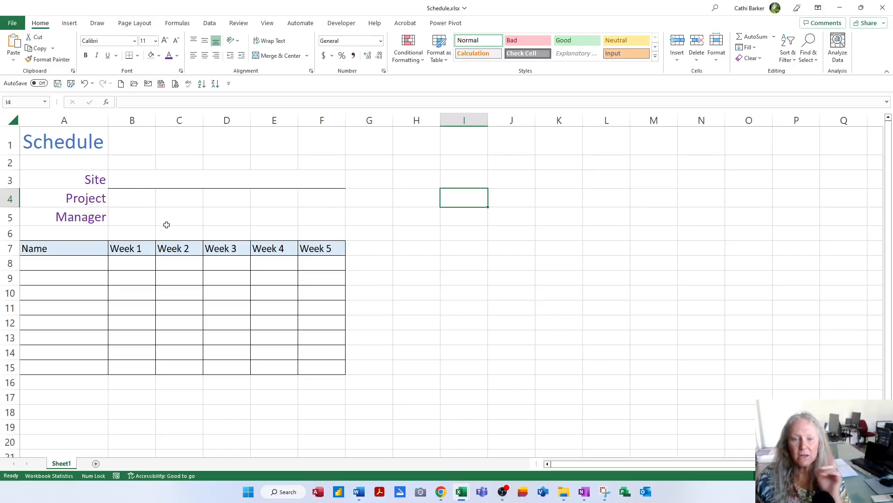
Merge and center cells B4:F4 beside the Project label and add a bottom border.
drag(183, 200, 315, 202)
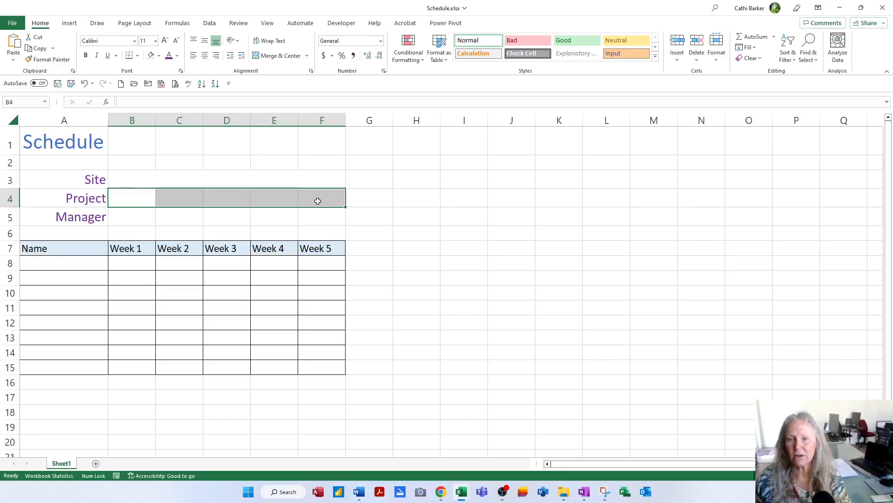
click(288, 58)
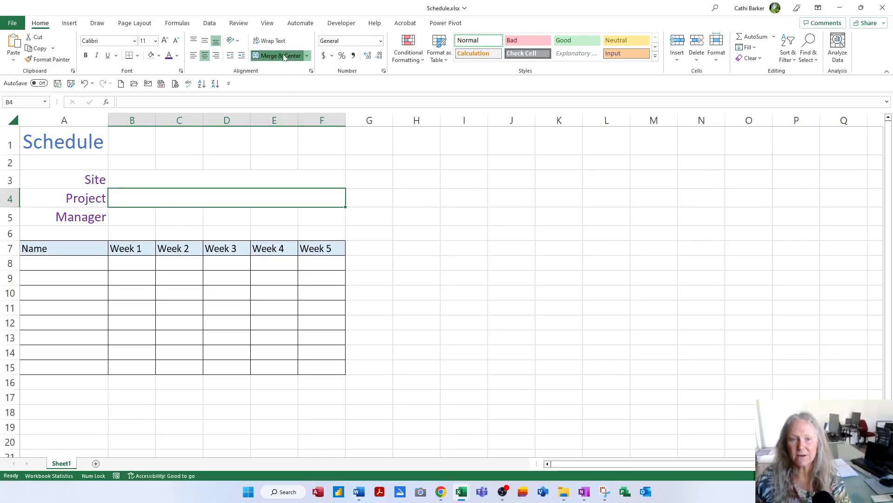
click(130, 58)
click(503, 230)
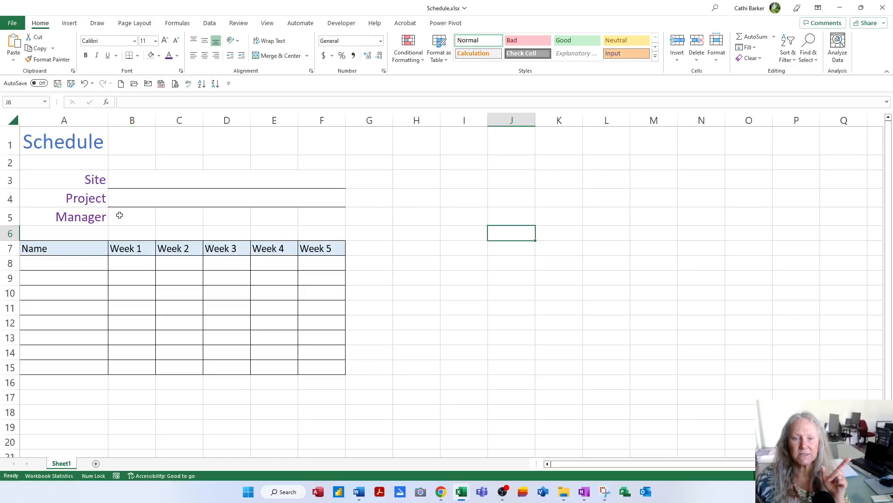
Merge and center cells B5:F5 beside the Manager label, with a bottom border underneath.
click(144, 216)
drag(144, 216, 315, 216)
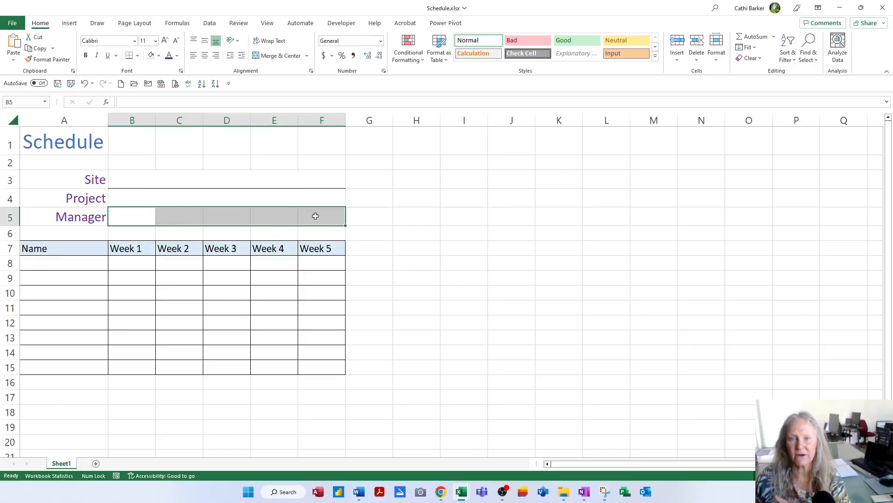
click(288, 56)
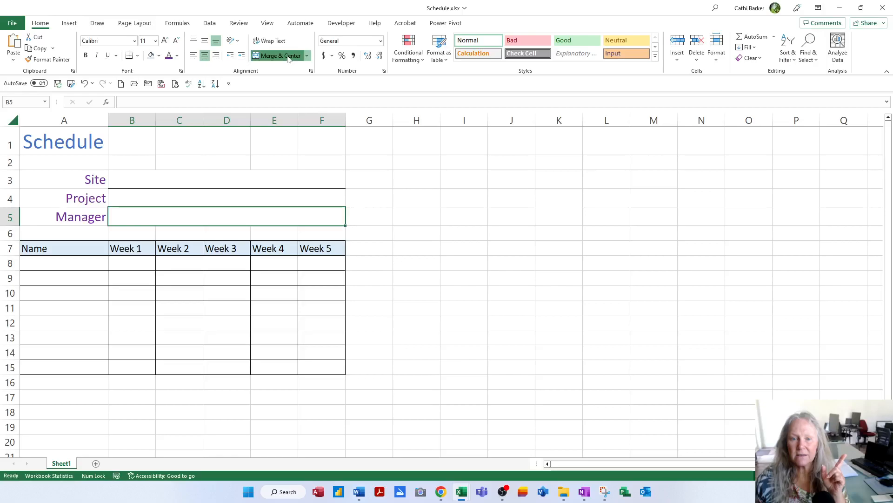
click(130, 56)
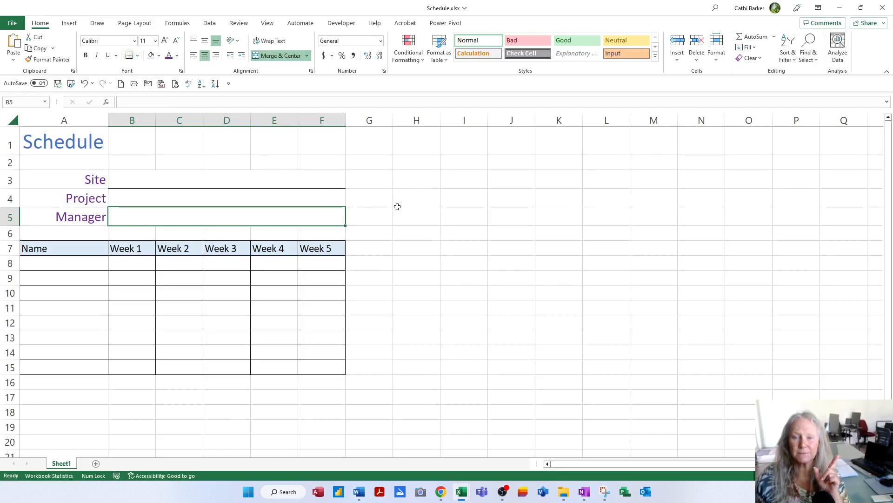
click(493, 220)
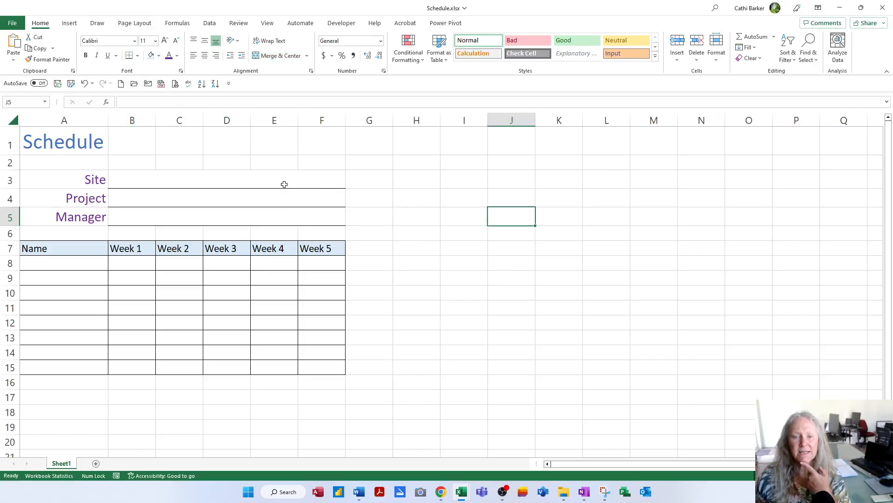
Fill the merged entry cells in B3:F5 beside Site, Project and Manager with the light blue colour.
click(235, 178)
drag(235, 178, 233, 209)
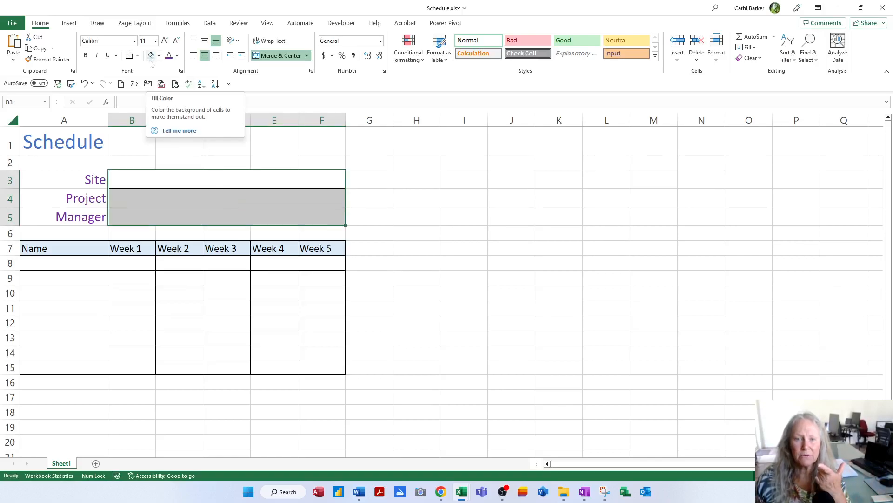
click(151, 59)
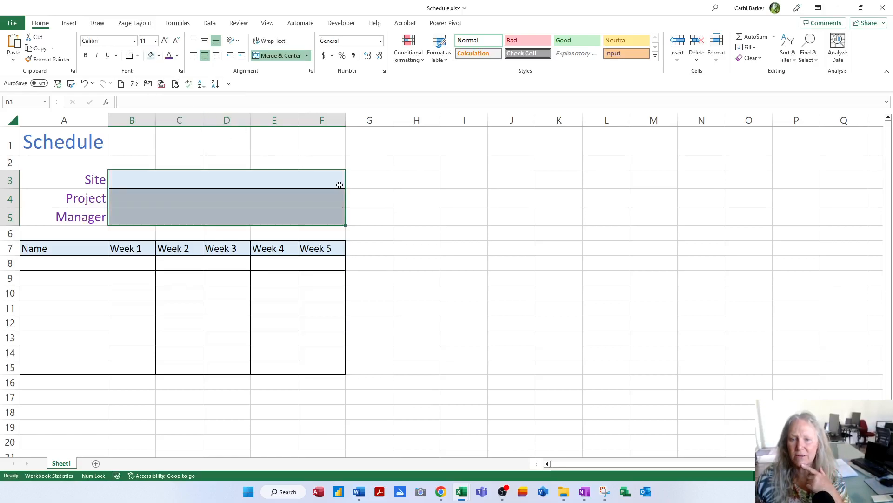
click(451, 206)
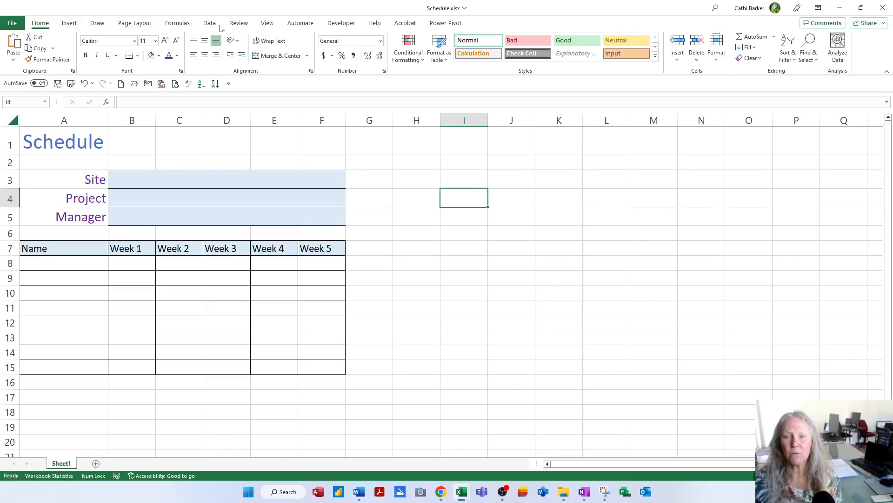
Hide the worksheet's gridlines and add the Gridlines option to the Quick Access Toolbar.
click(268, 23)
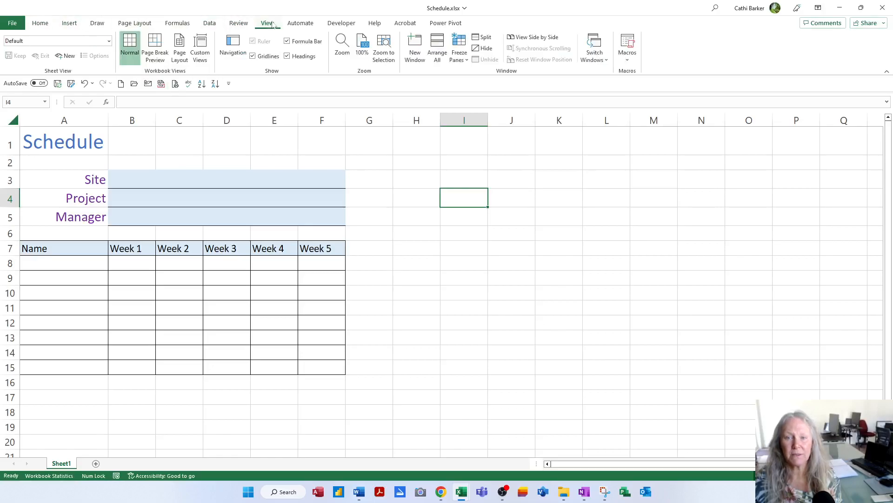
click(269, 56)
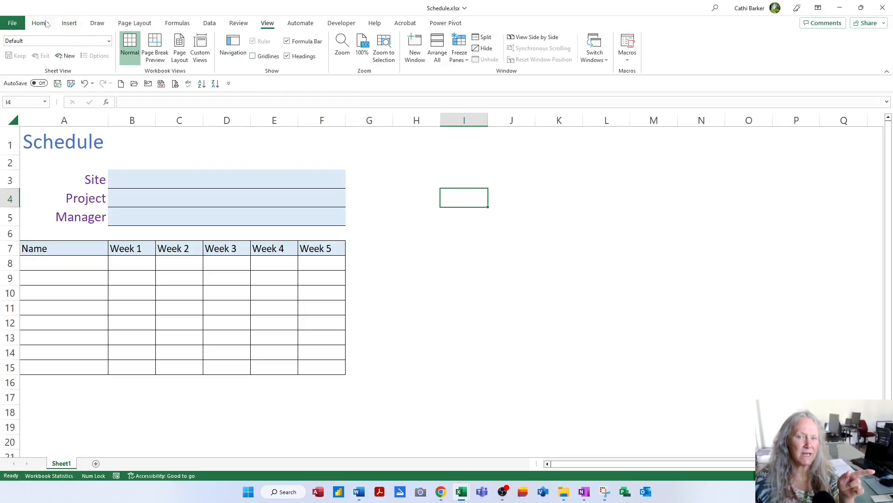
right_click(270, 56)
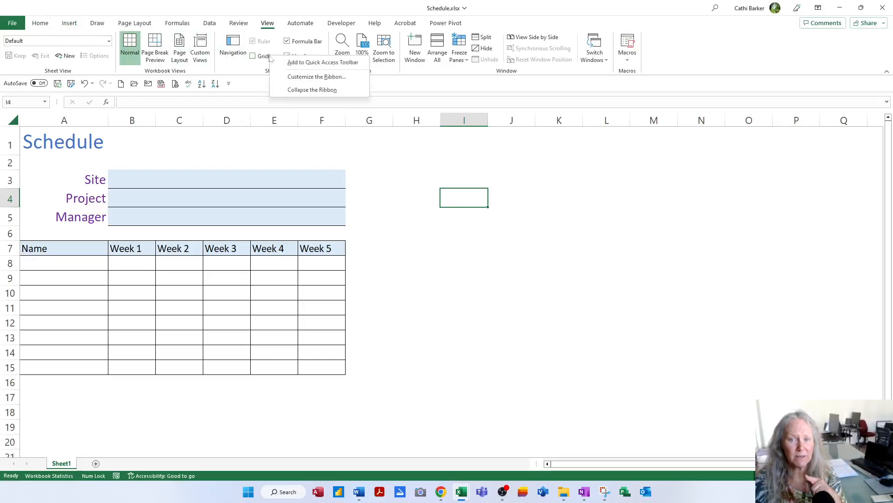
click(309, 64)
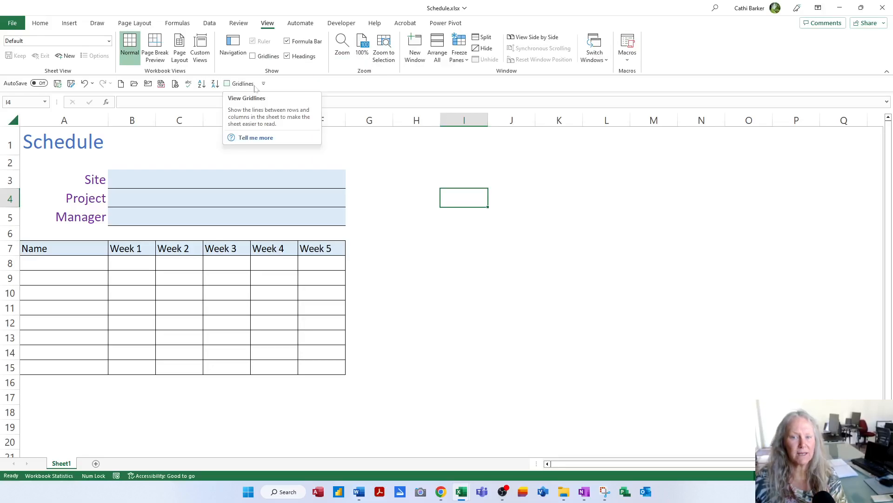
click(40, 25)
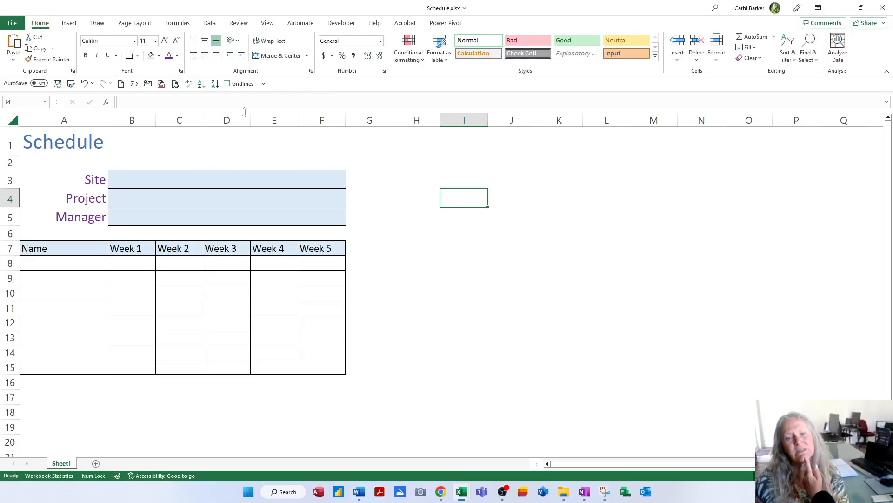
Try out the Gridlines shortcut by showing the gridlines and hiding them again.
click(227, 84)
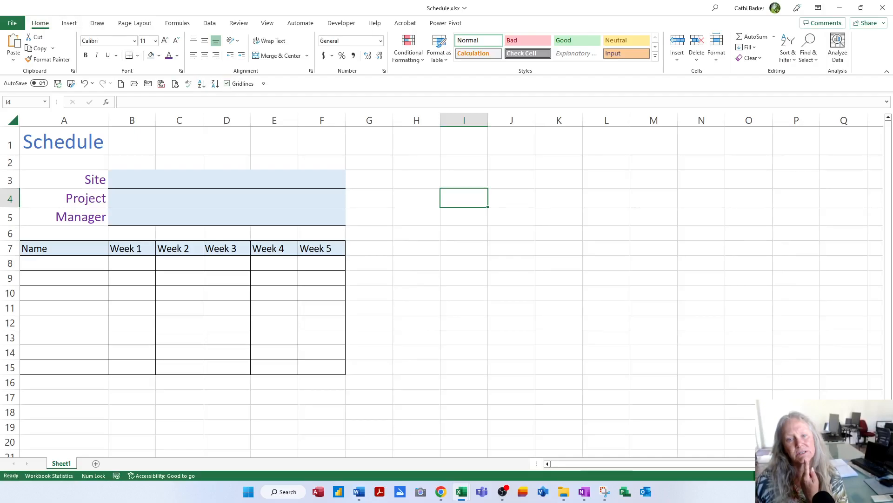
click(232, 85)
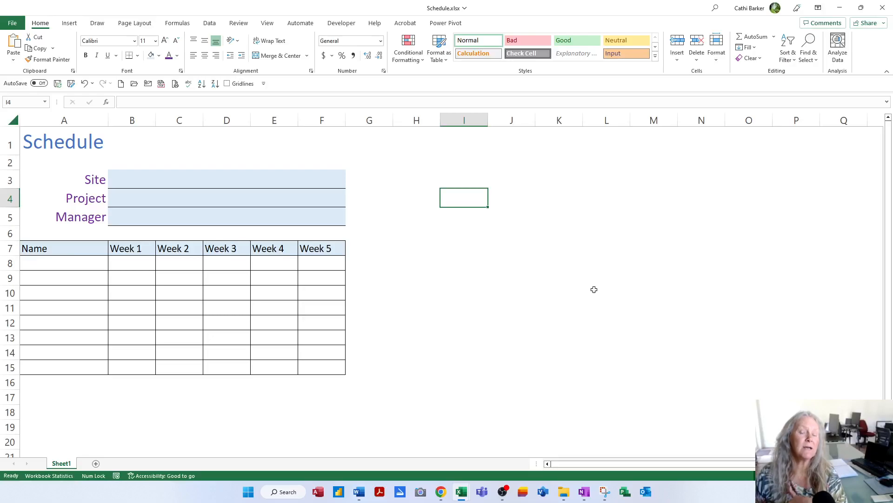
right_click(252, 86)
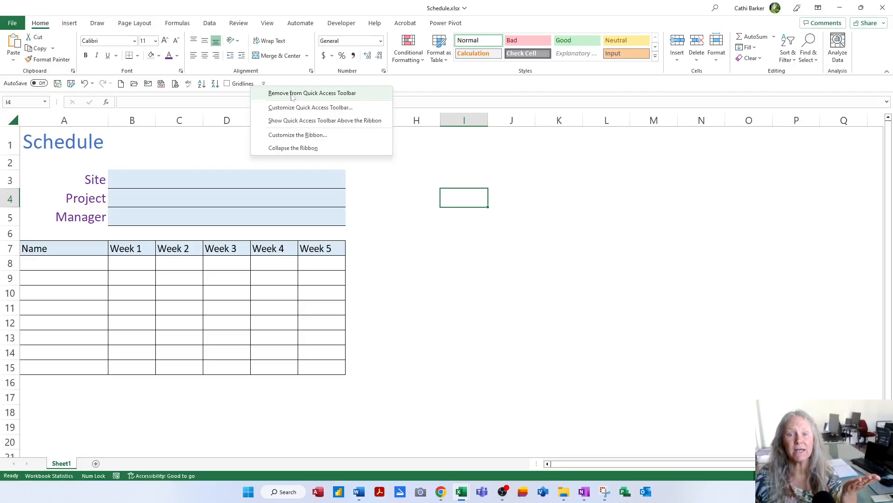
click(567, 289)
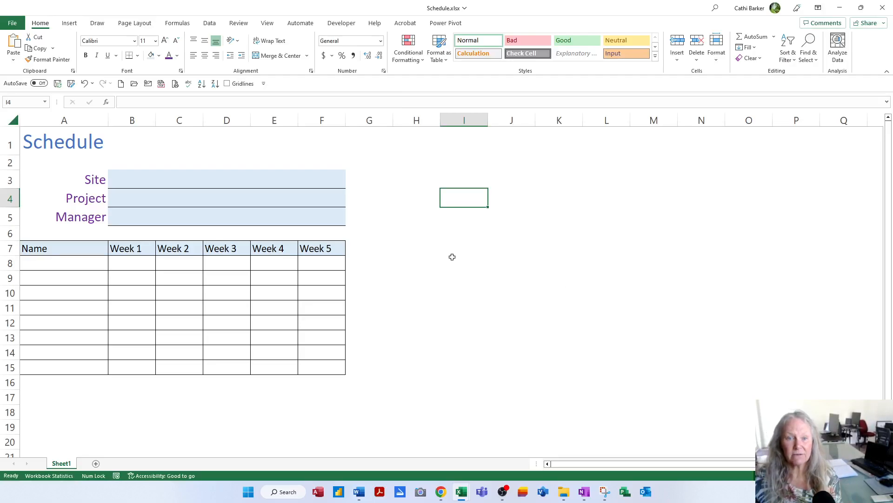
Save the workbook and rename the Sheet1 worksheet as Jan.
click(58, 84)
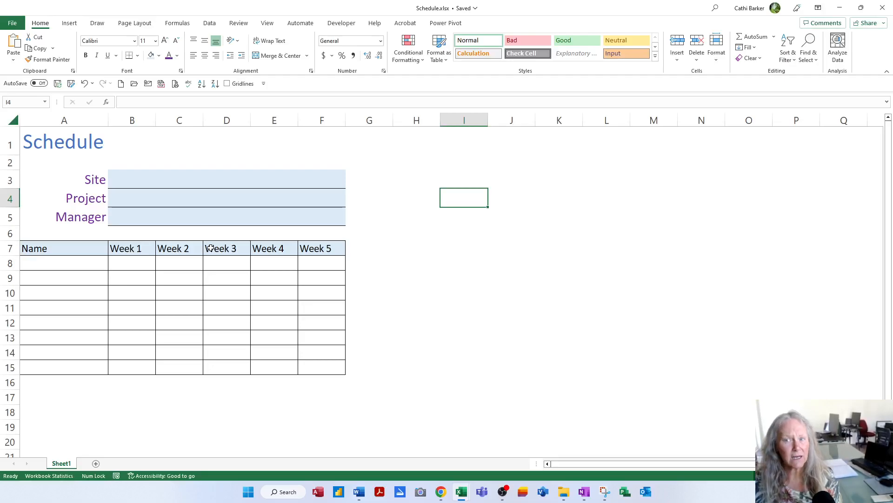
double_click(64, 464)
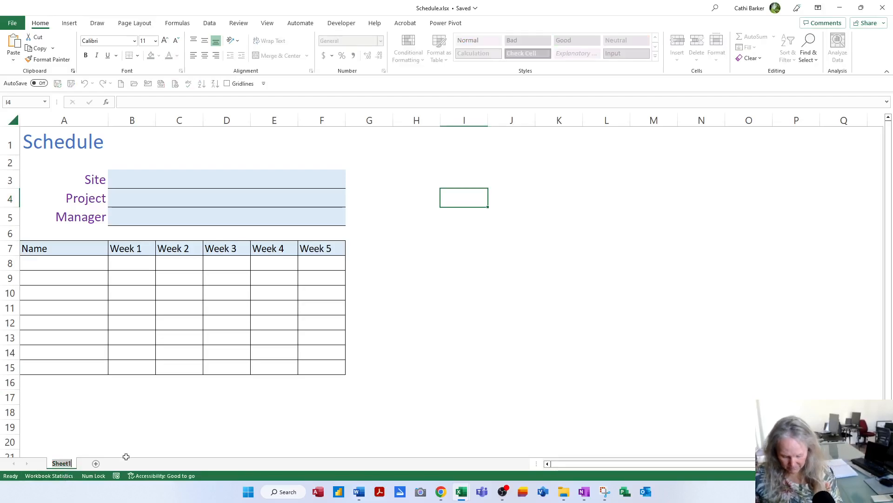
text(Jan)
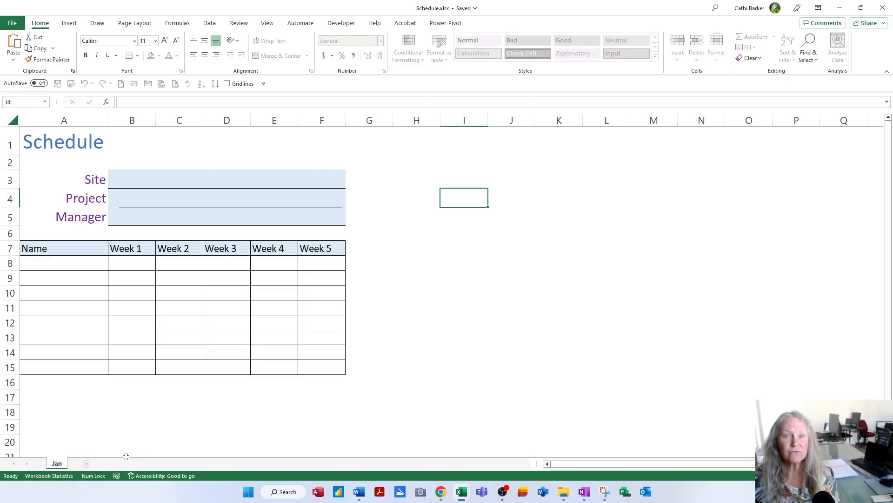
key(Return)
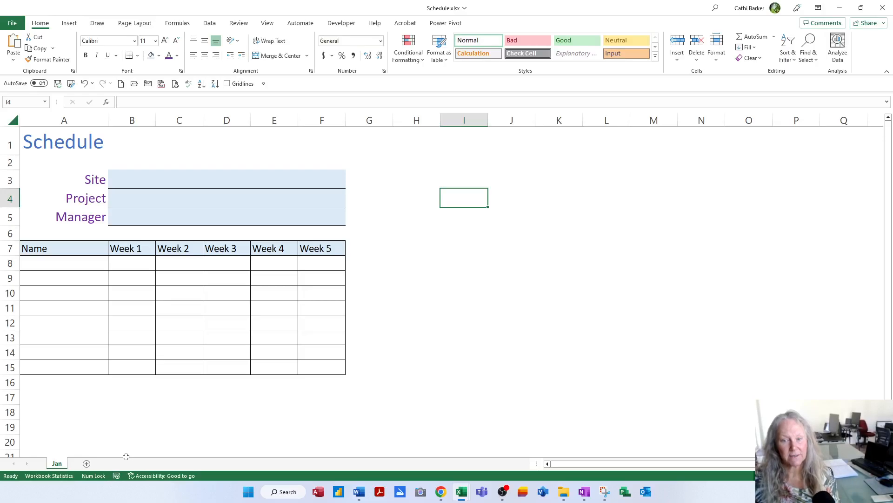
double_click(59, 464)
key(Return)
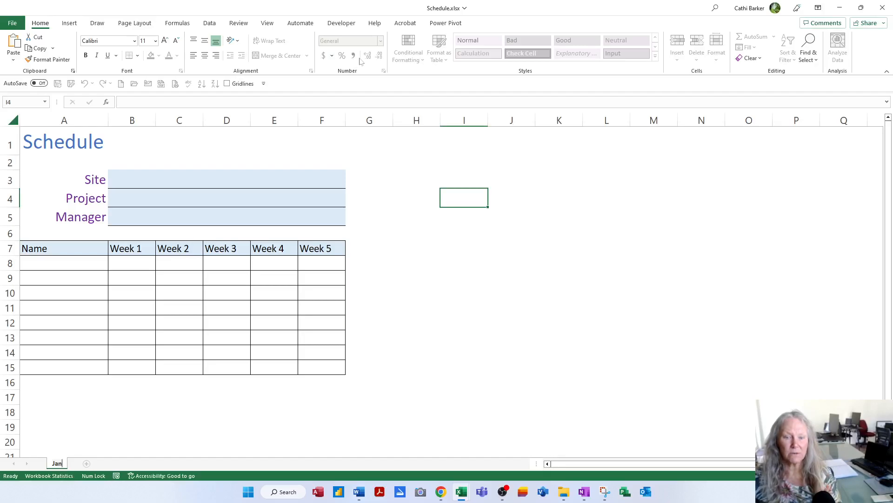
key(Return)
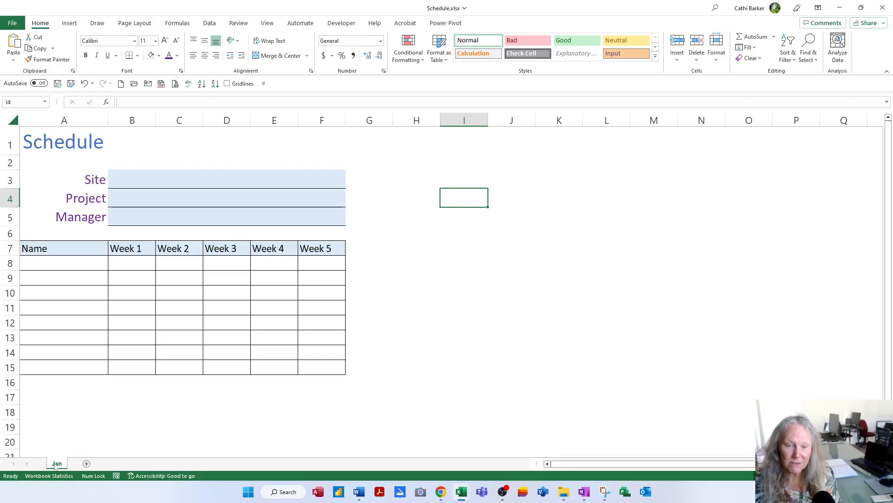
Duplicate the Jan sheet directly after itself and rename the copy as Feb.
drag(56, 465, 81, 462)
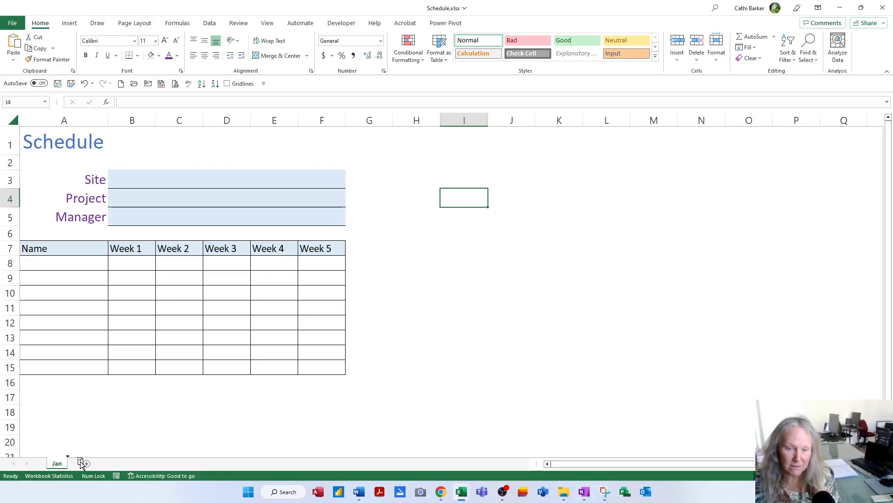
drag(80, 462, 82, 463)
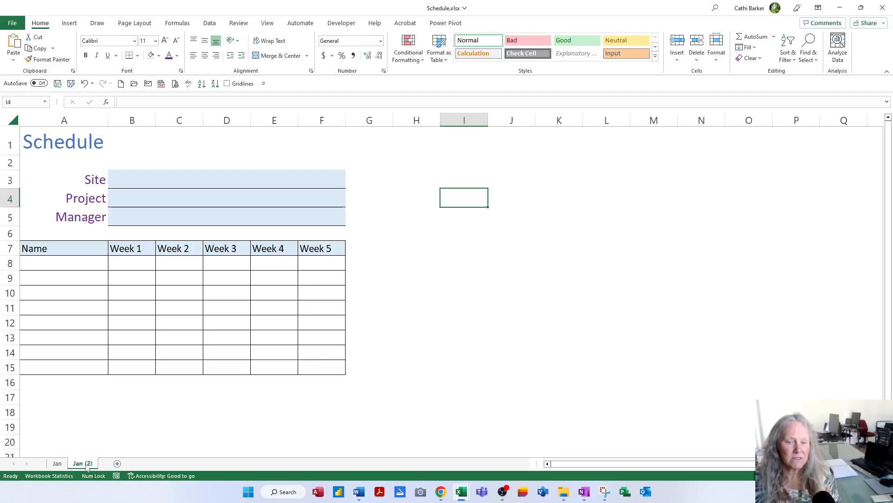
double_click(84, 463)
text(Feb)
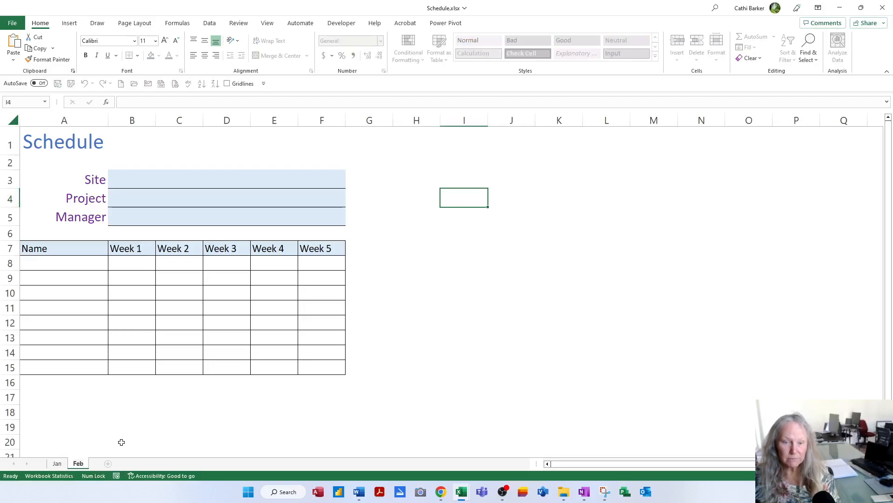
key(Return)
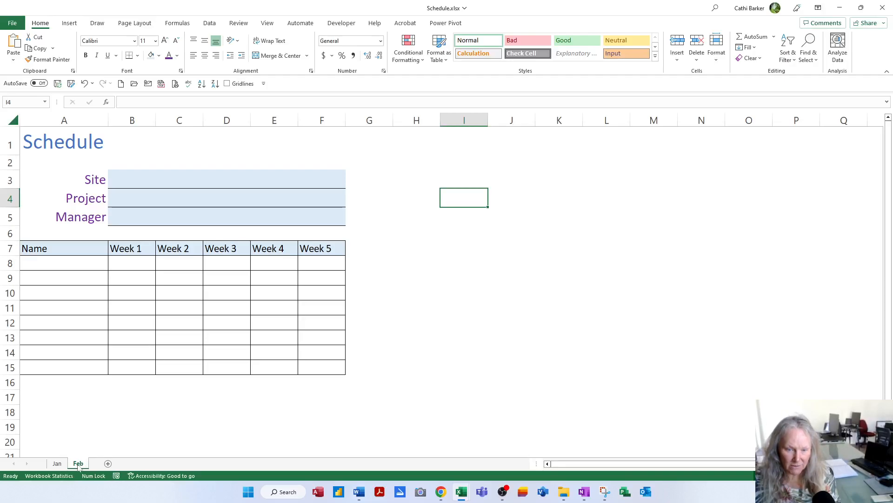
Duplicate the Feb sheet after itself and name the copy Mar.
drag(78, 468, 105, 466)
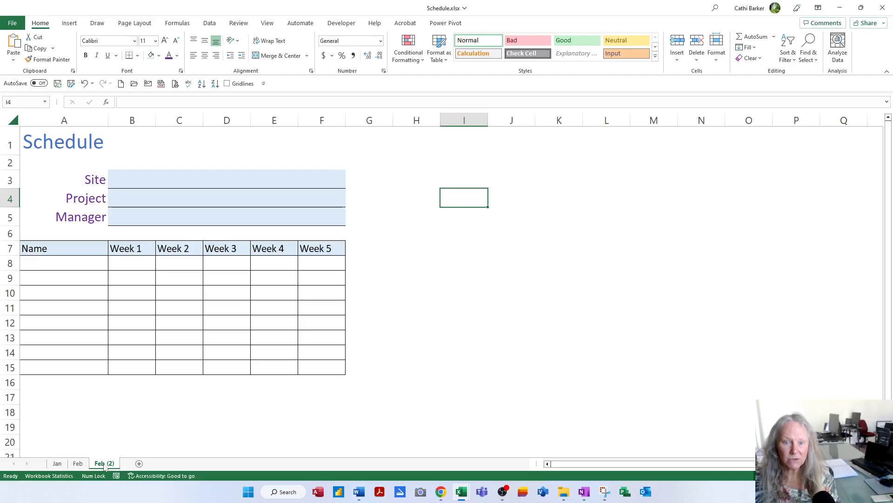
double_click(105, 467)
text(Mar)
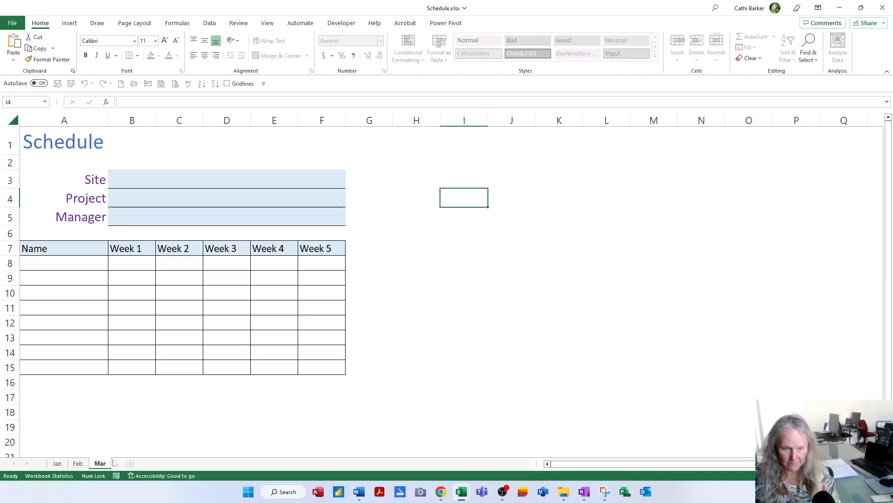
key(Return)
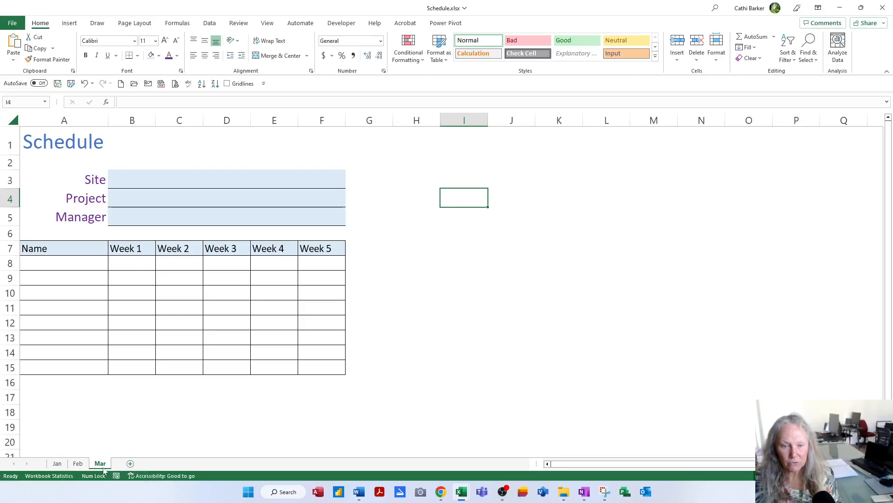
Duplicate the Mar sheet after itself and name the copy Apr.
drag(101, 464, 128, 462)
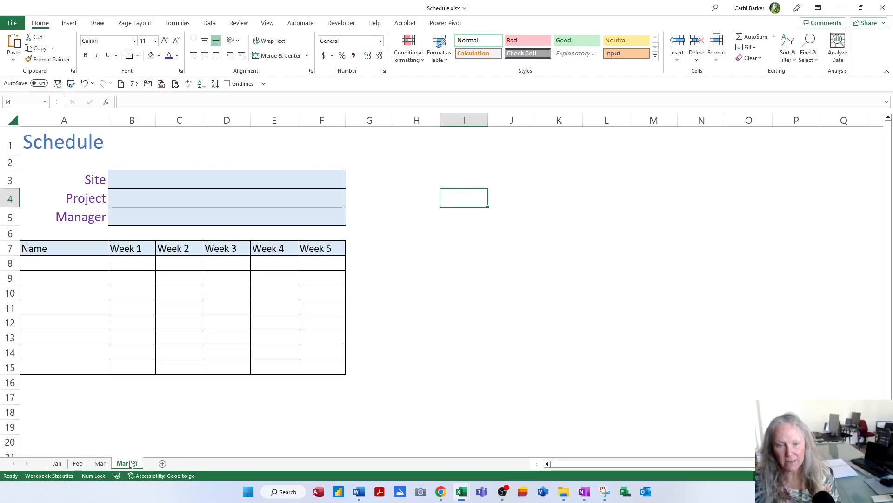
double_click(127, 463)
text(Apr)
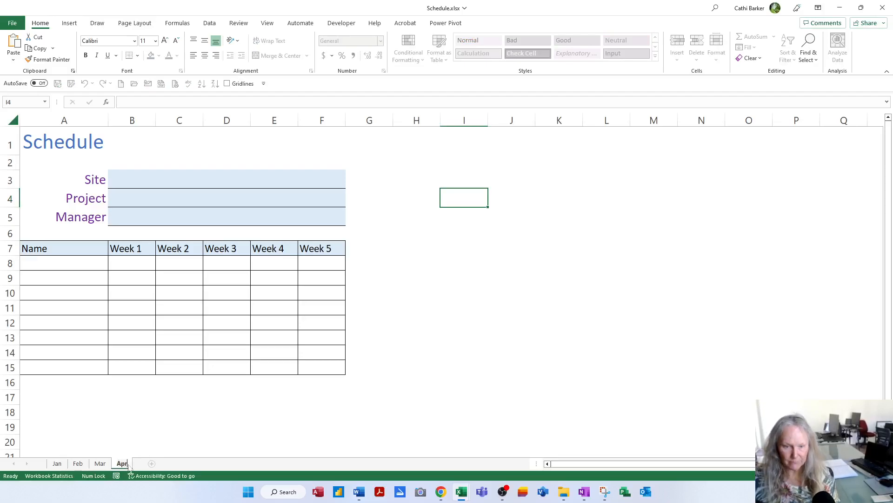
key(Return)
Duplicate the Apr sheet after itself and name the copy May.
drag(122, 463, 149, 465)
double_click(148, 463)
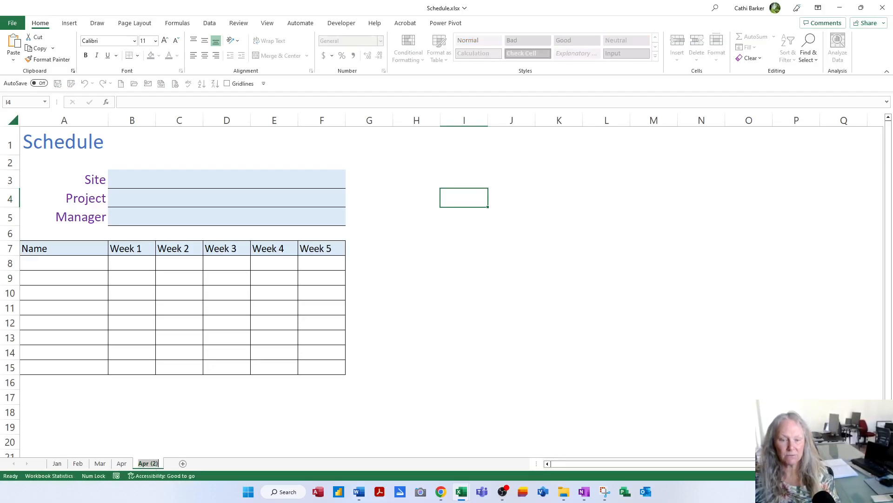
text(May)
key(Return)
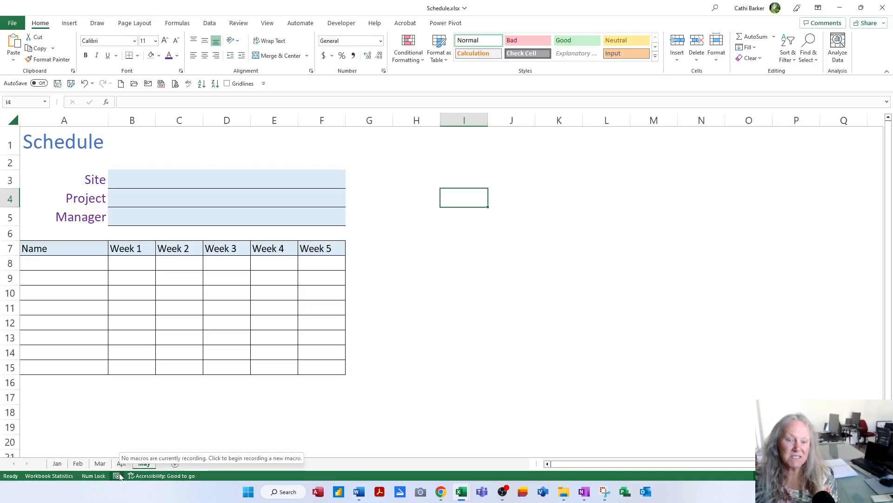
Make seven copies of the May sheet after it and rename the May (2) copy as Jun.
drag(147, 464, 440, 466)
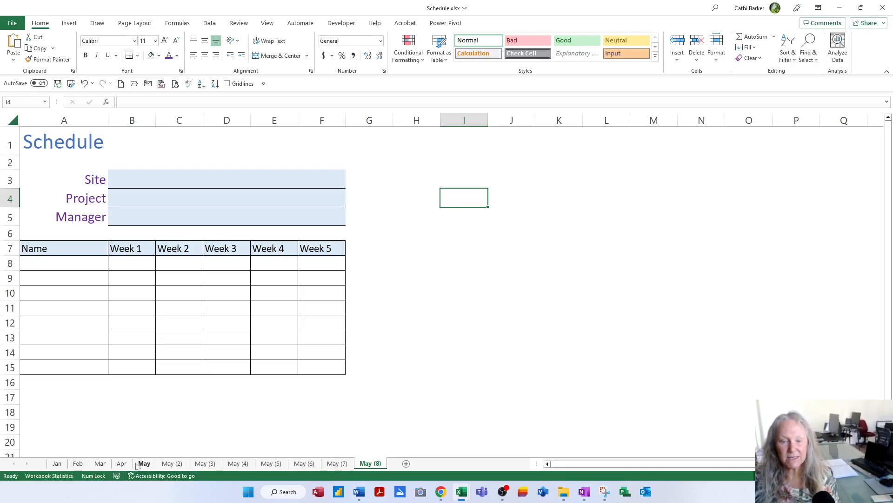
click(182, 464)
drag(183, 462, 197, 453)
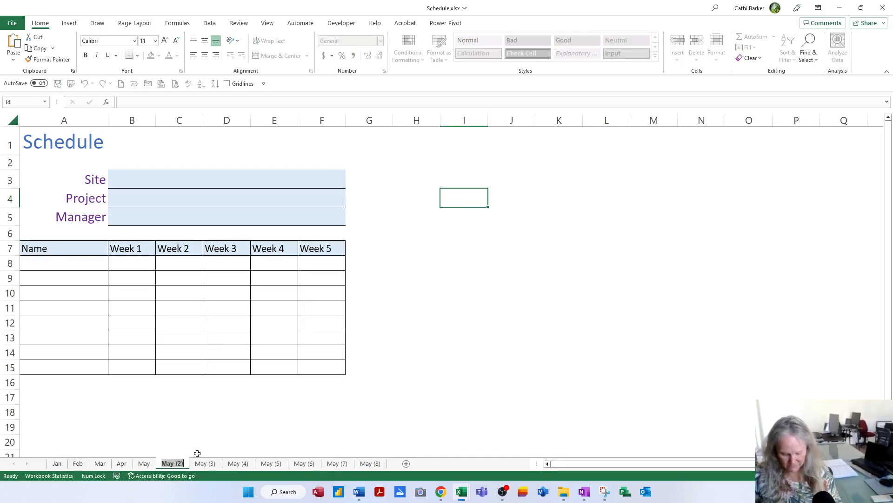
text(Jun)
key(Return)
Rename the May (3) sheet as Jul.
click(194, 464)
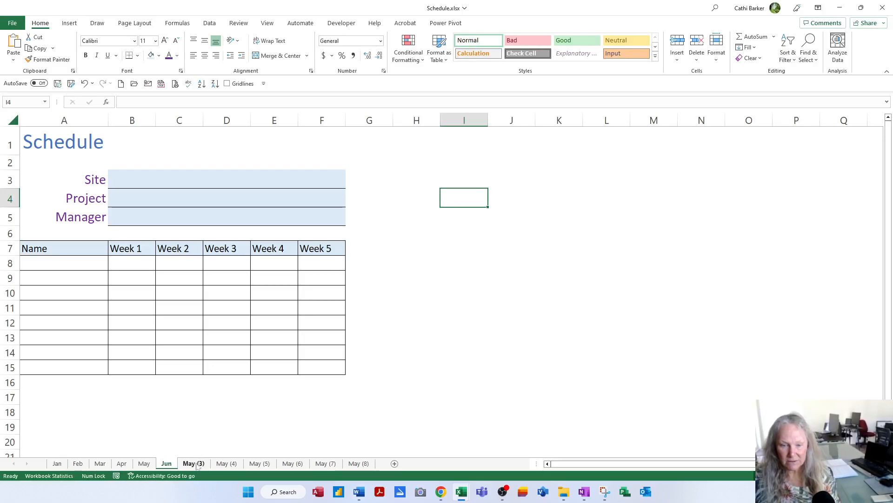
double_click(195, 464)
text(Jul)
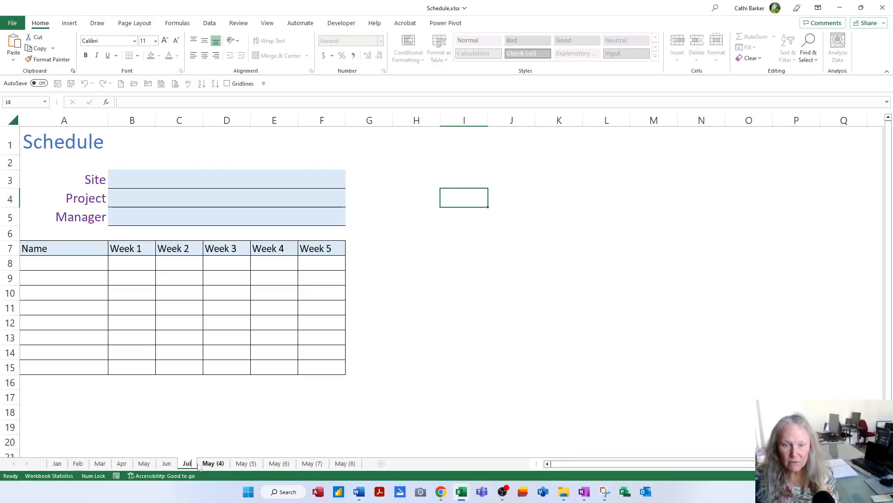
key(Return)
Rename the May (4) sheet as Aug.
click(212, 463)
double_click(214, 463)
text(Aug)
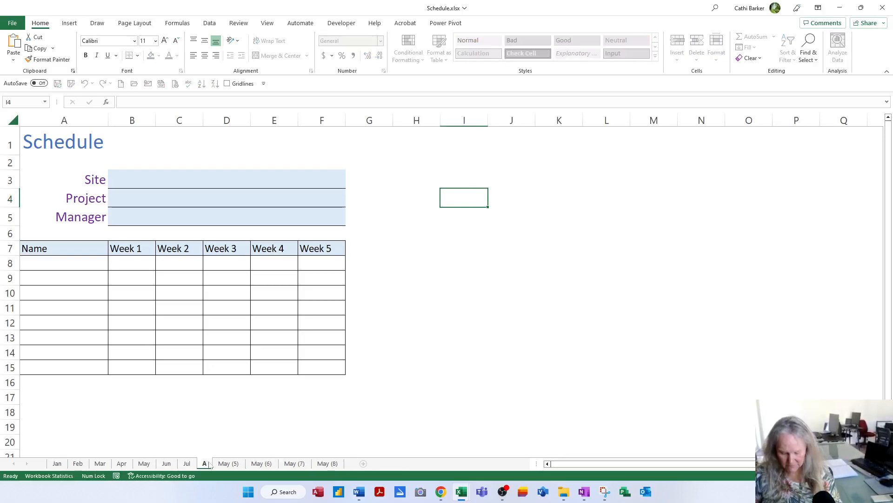
key(Return)
Rename the May (5) sheet as Sep.
click(232, 463)
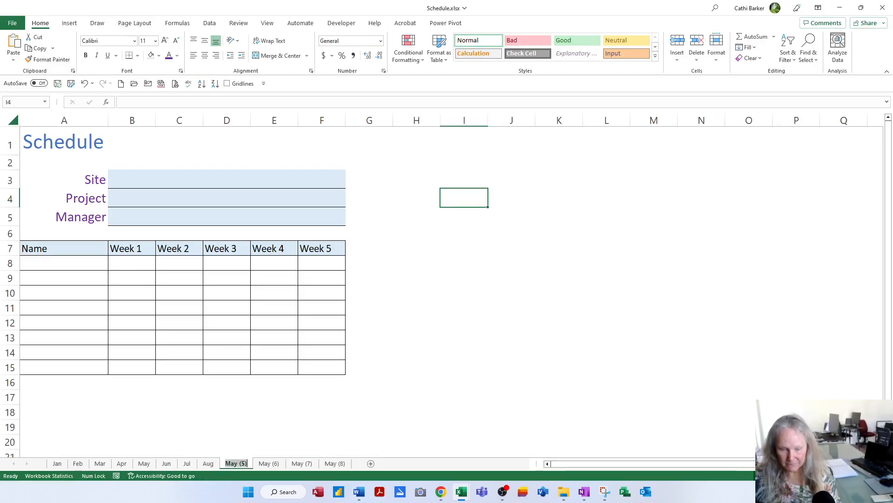
double_click(233, 463)
text(Sep)
key(Return)
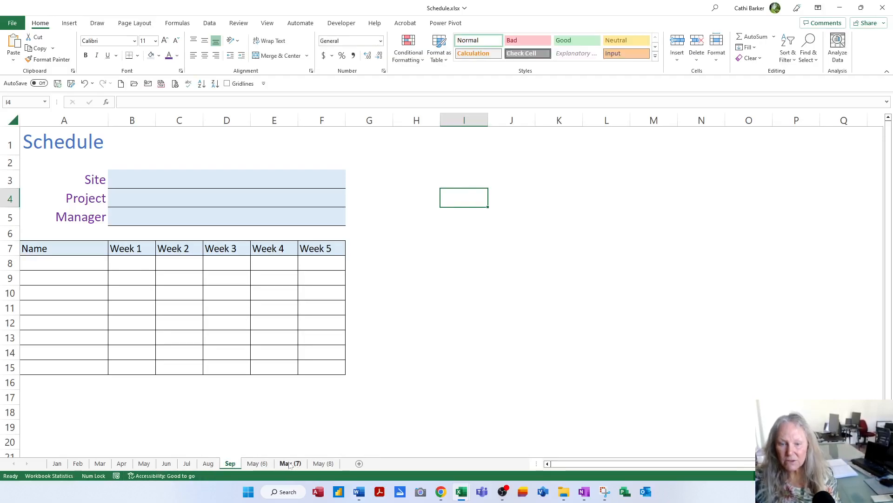
Rename the May (6) sheet as Oct.
click(257, 464)
double_click(258, 463)
text(Oct)
key(Return)
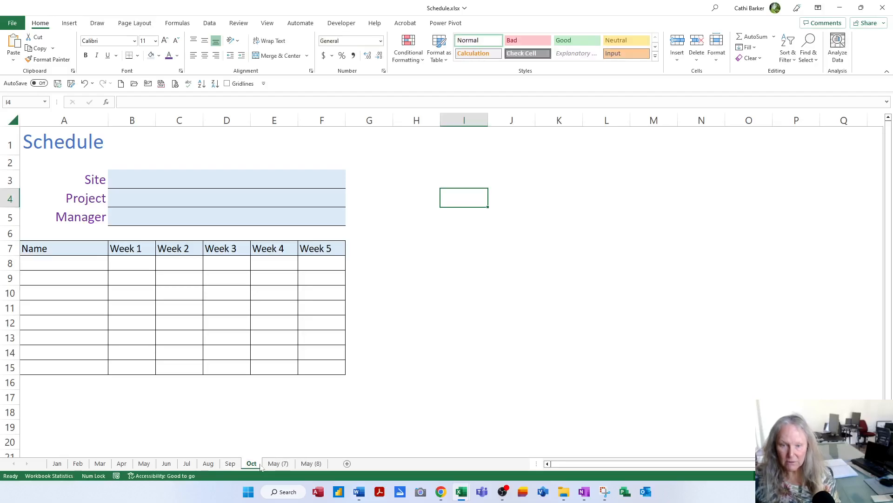
Rename the May (7) sheet as Nov and the May (8) sheet as Dec.
click(278, 464)
double_click(278, 464)
text(Nov)
key(Return)
double_click(300, 463)
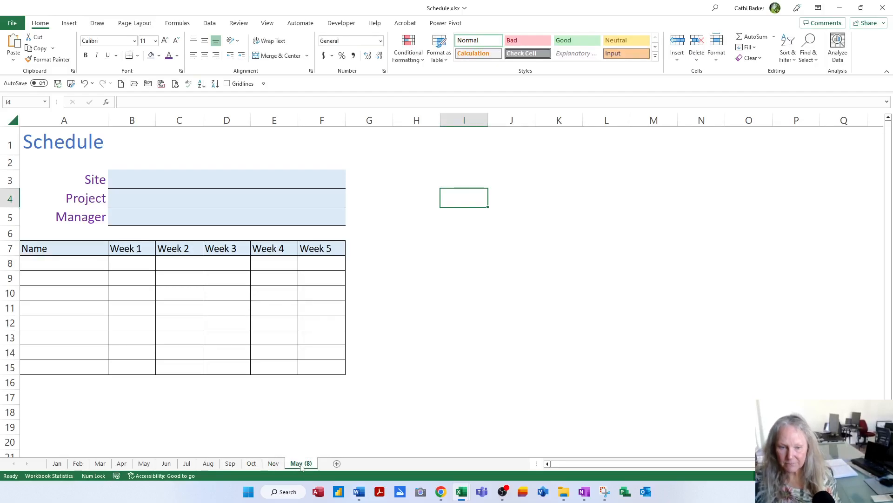
text(Dec)
key(Return)
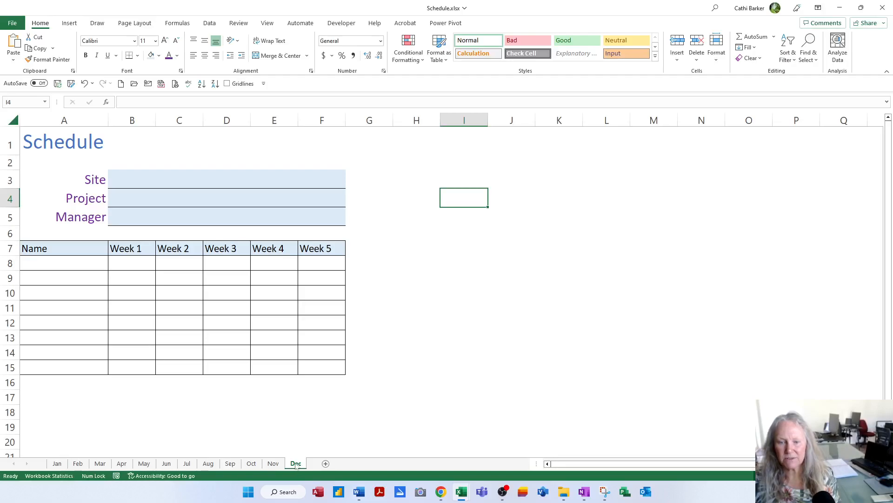
Duplicate the Dec sheet after itself and delete the copy.
drag(296, 465, 328, 468)
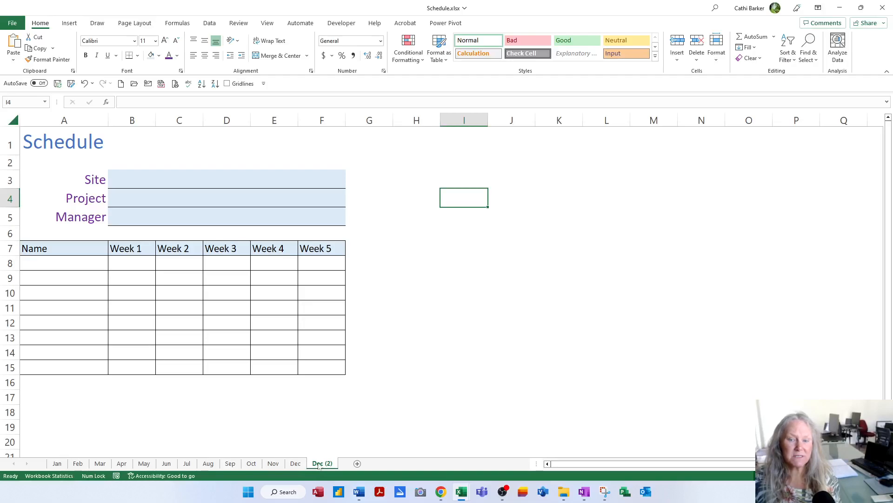
right_click(319, 465)
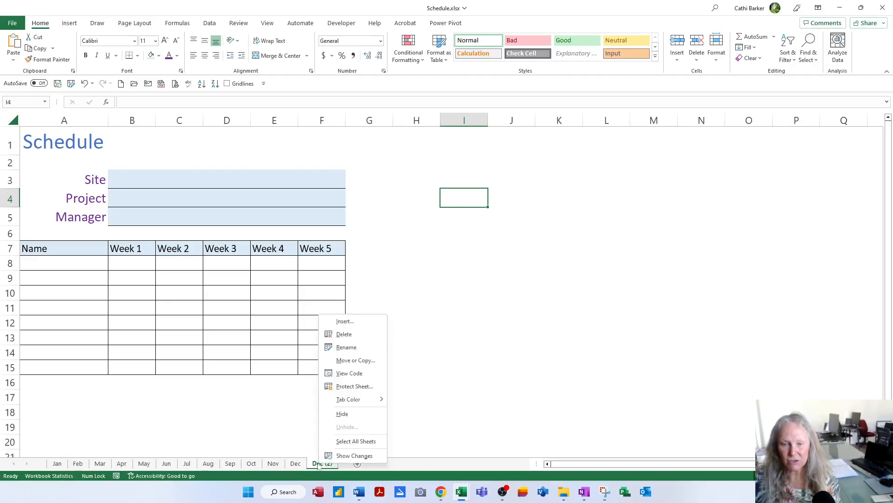
click(357, 338)
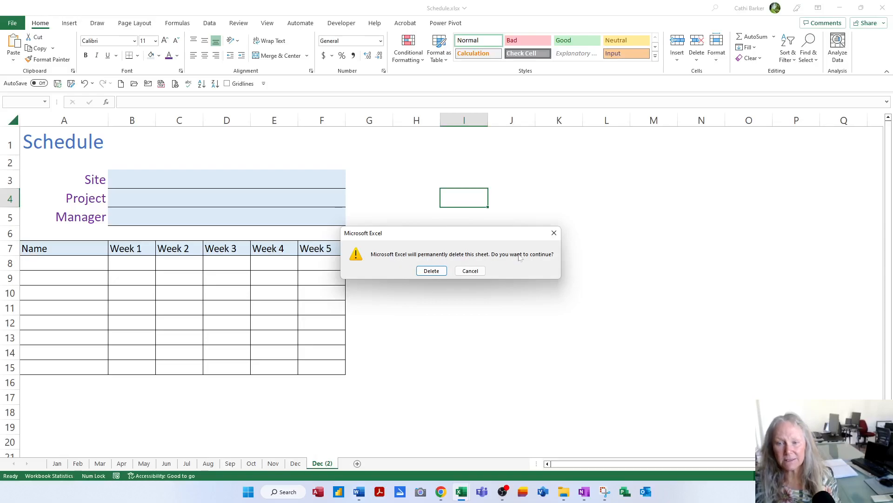
click(432, 271)
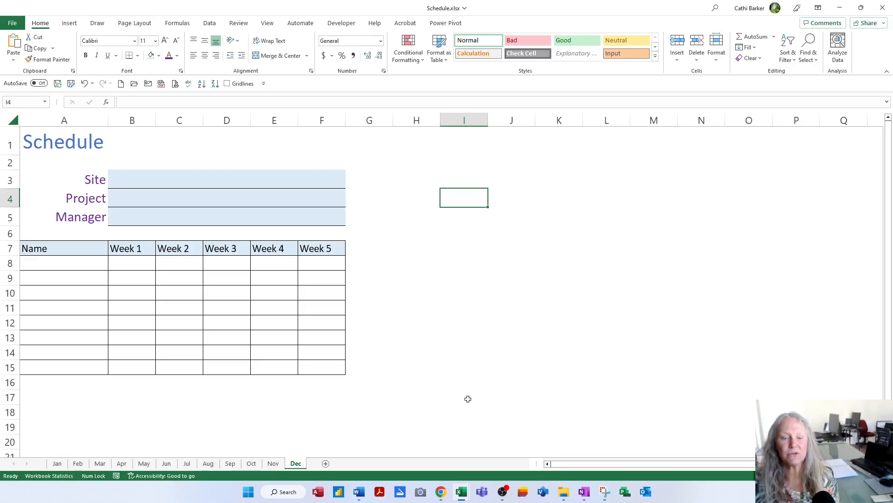
Move the Jan, Feb and Mar sheets in that order to the end after Dec, and save the workbook.
click(58, 464)
drag(127, 466, 316, 461)
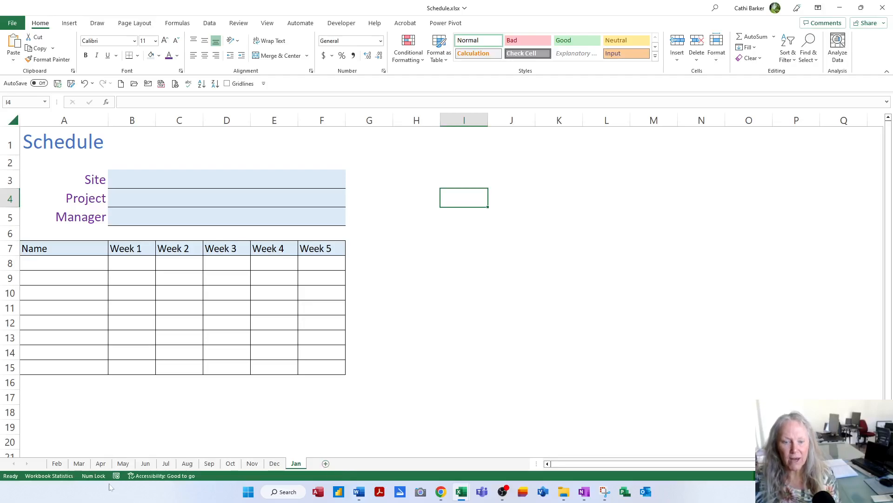
drag(58, 465, 319, 468)
click(58, 464)
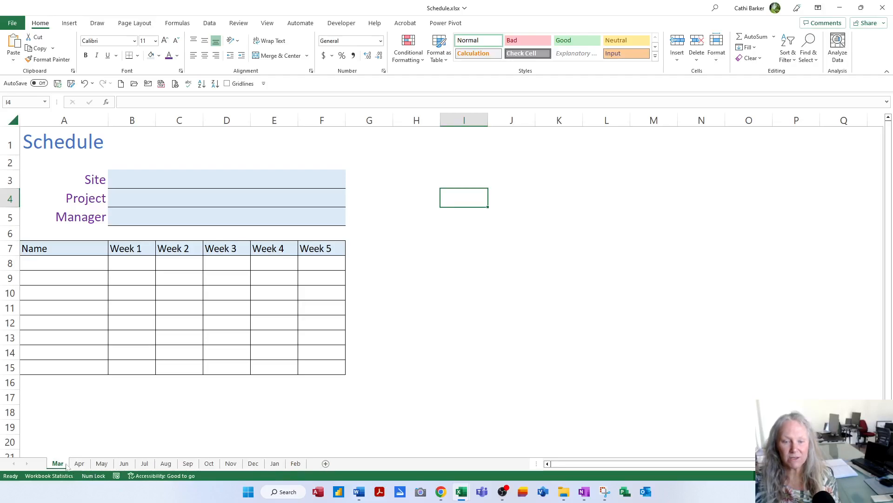
drag(201, 467, 314, 468)
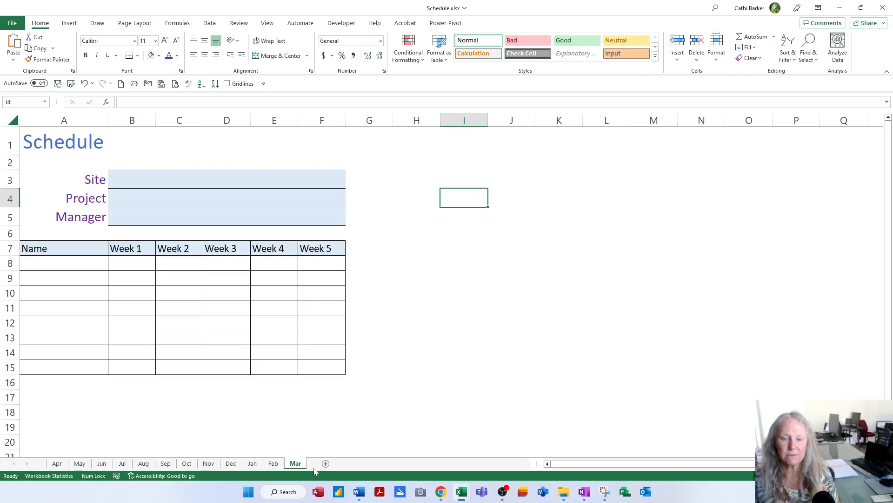
click(58, 464)
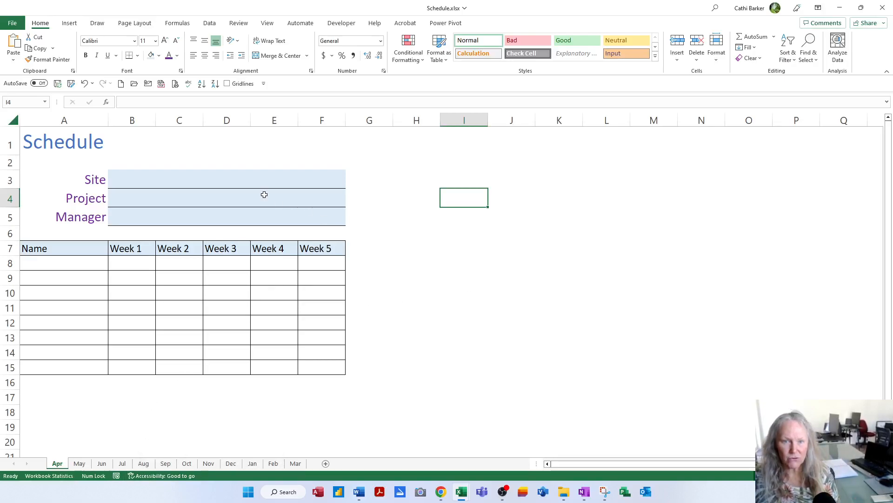
click(57, 83)
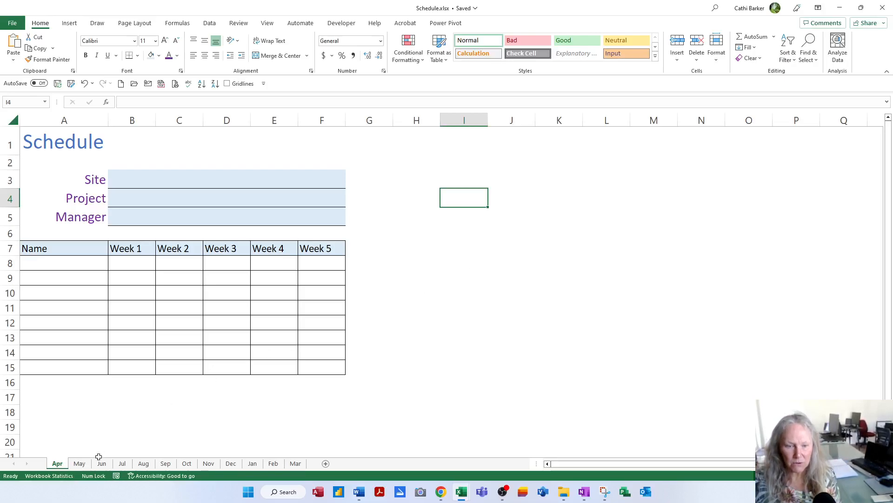
Group all the month sheets and enter TOTAL in cell A16 on all of them.
right_click(57, 465)
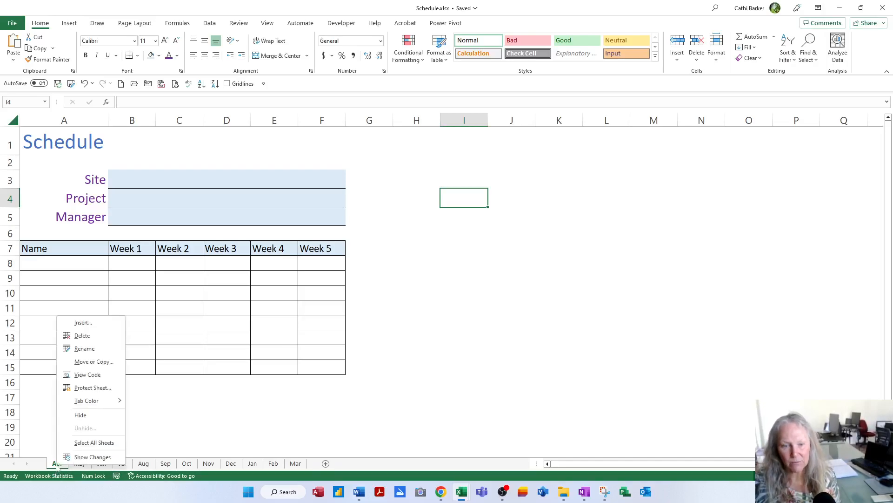
click(94, 443)
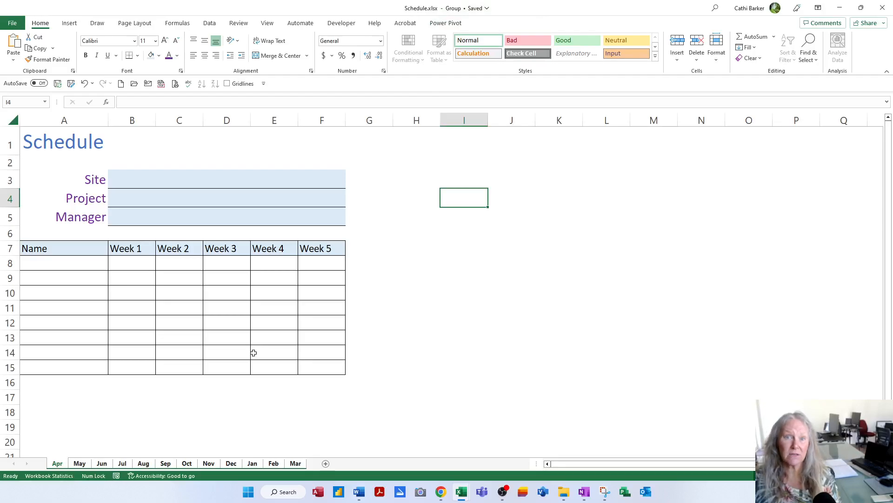
click(65, 380)
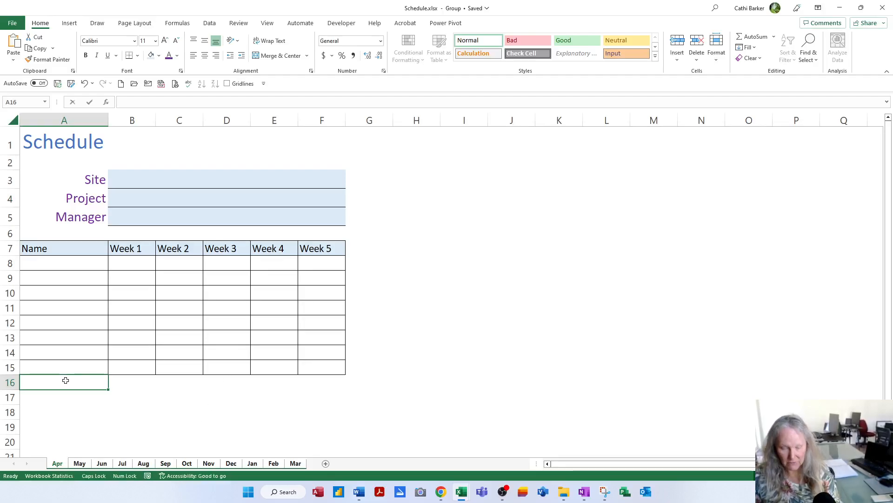
key(Caps_Lock)
text(TOTAL)
key(Return)
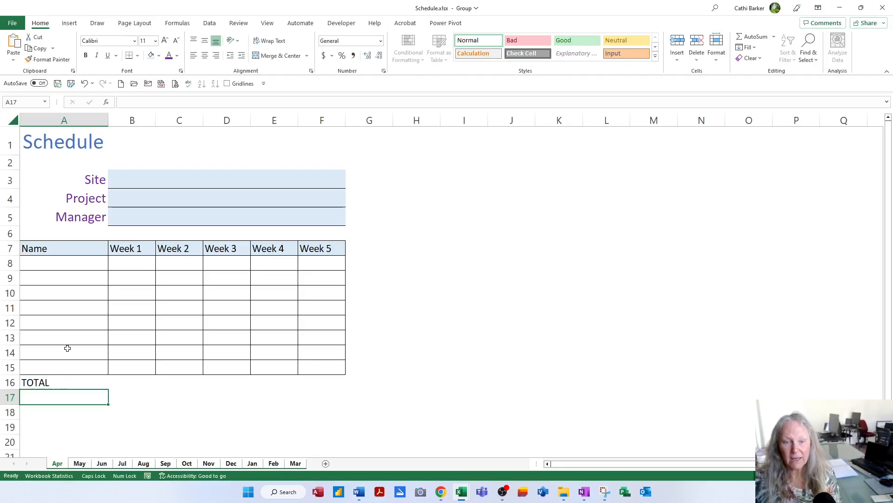
Format A16:F16 on the grouped sheets with all borders, a light blue fill and bold text.
drag(42, 382, 328, 382)
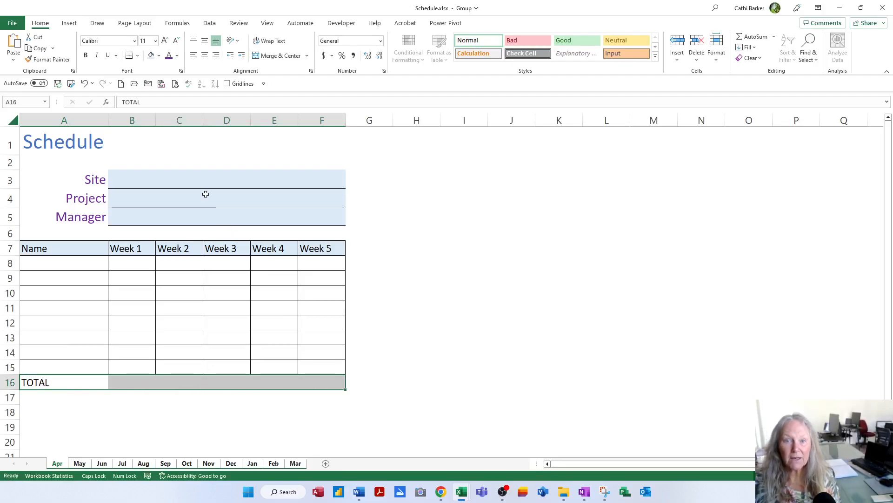
click(137, 55)
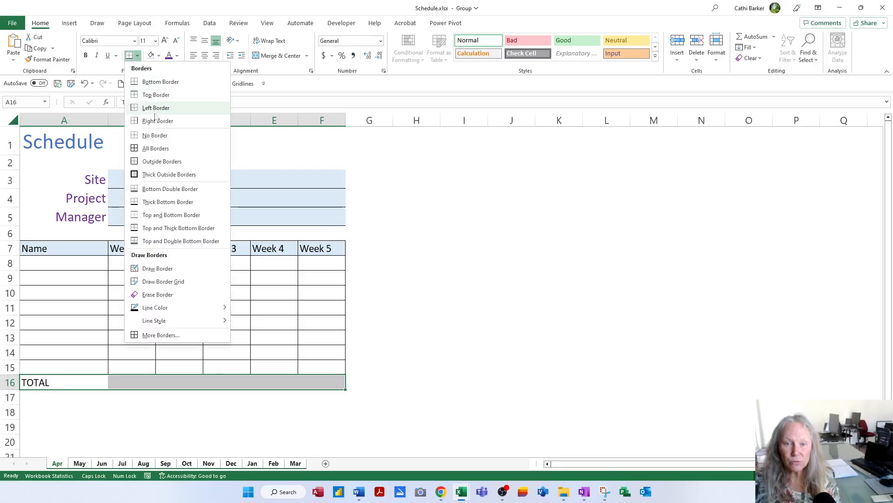
click(153, 147)
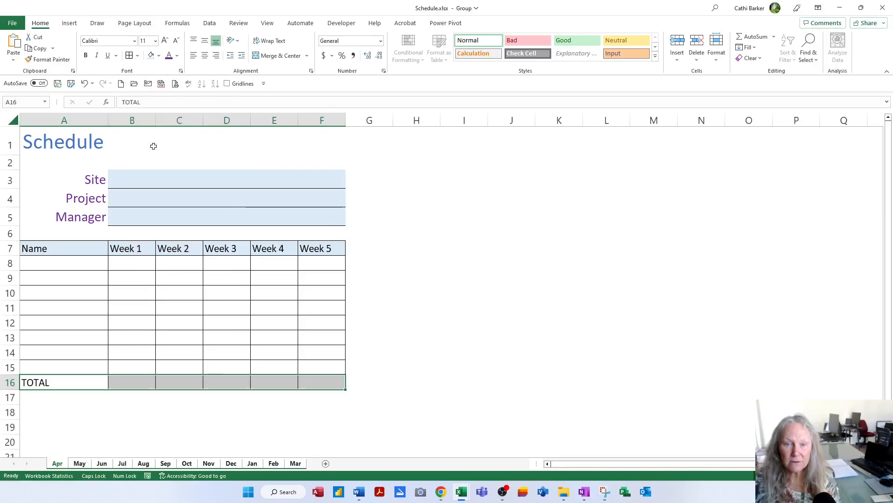
click(152, 56)
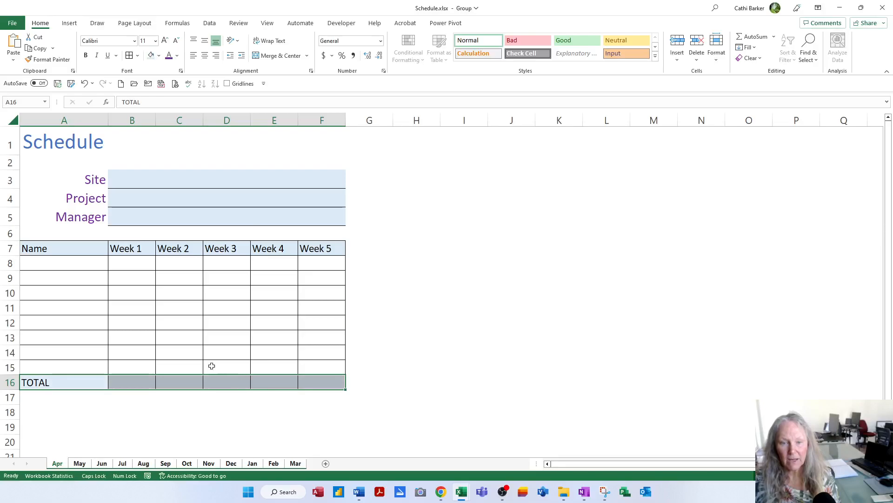
click(85, 56)
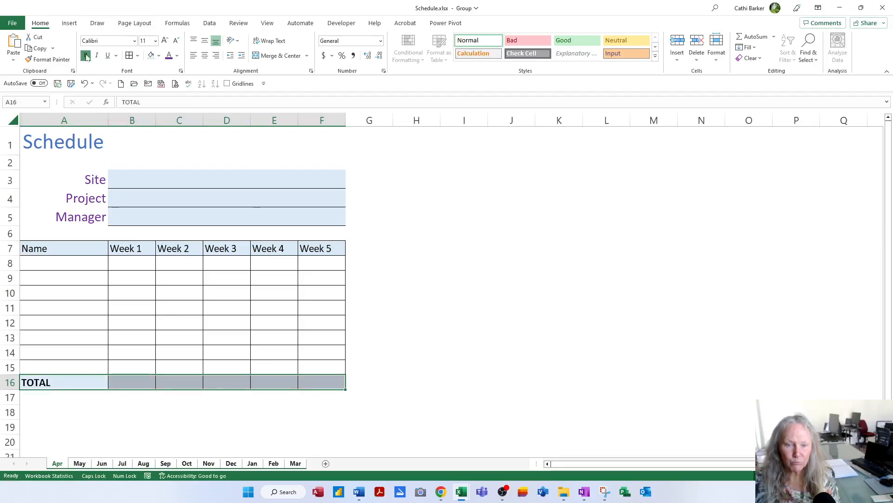
click(67, 382)
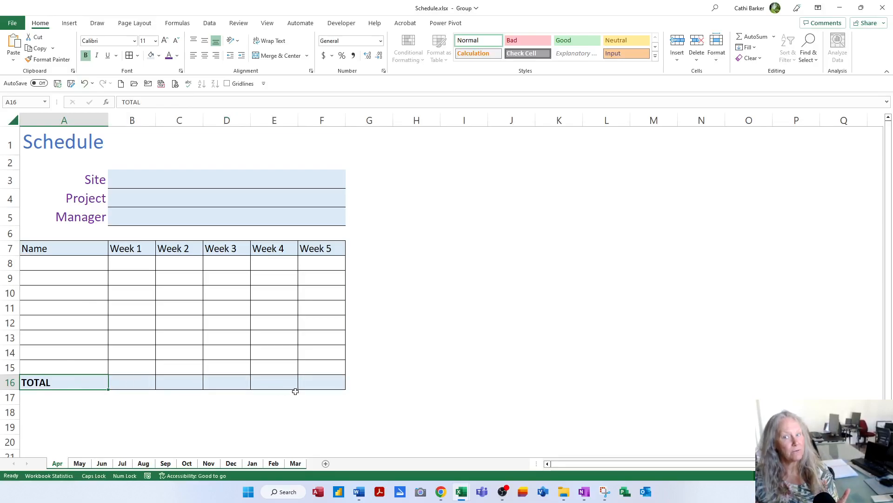
Ungroup the sheets and check the TOTAL row on the May through Aug sheets.
click(78, 465)
click(101, 464)
click(122, 464)
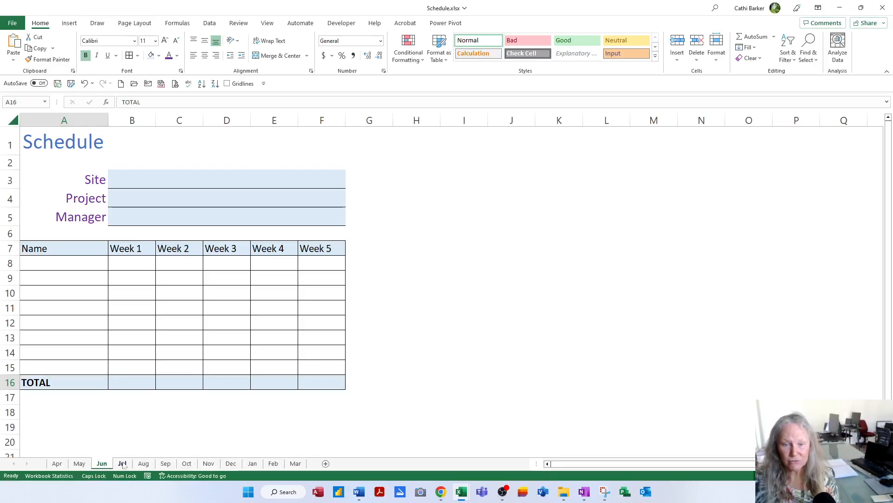
click(143, 463)
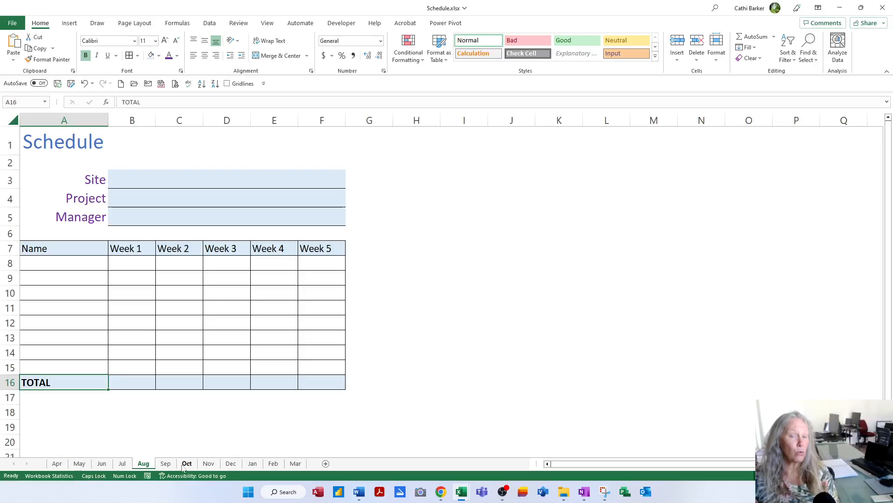
Group all the sheets, set their print orientation to landscape, and page through the print preview.
right_click(144, 464)
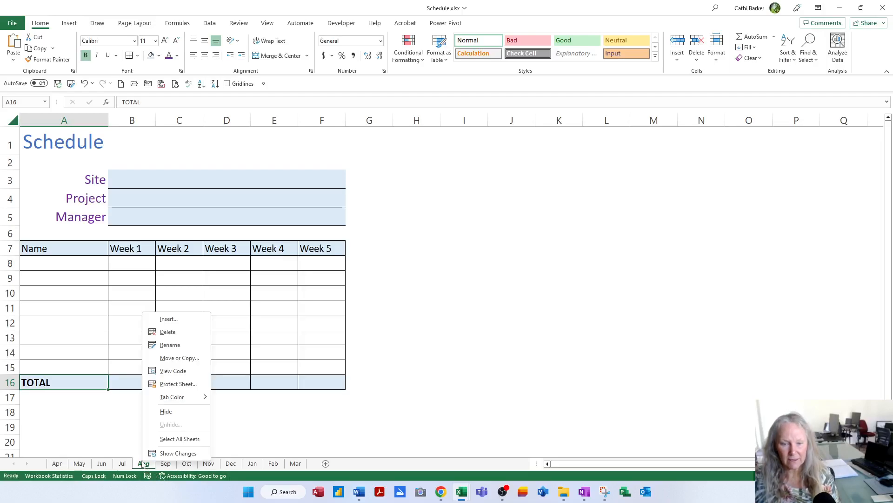
click(180, 439)
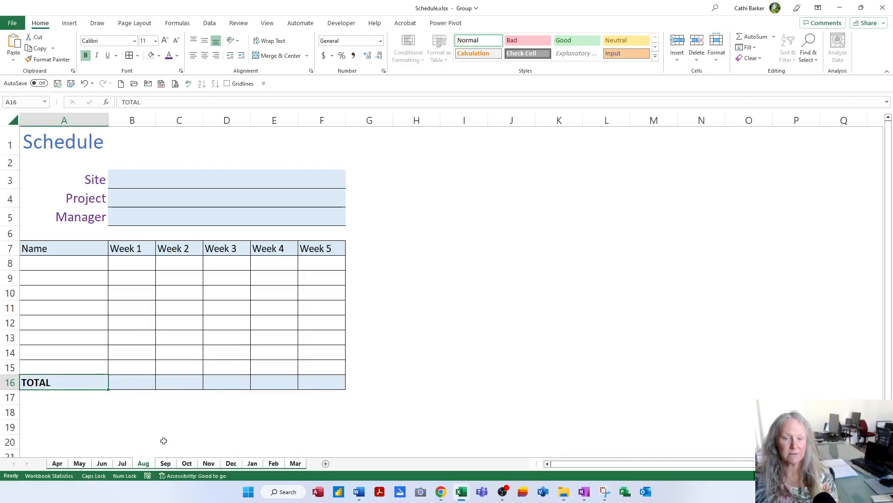
click(12, 23)
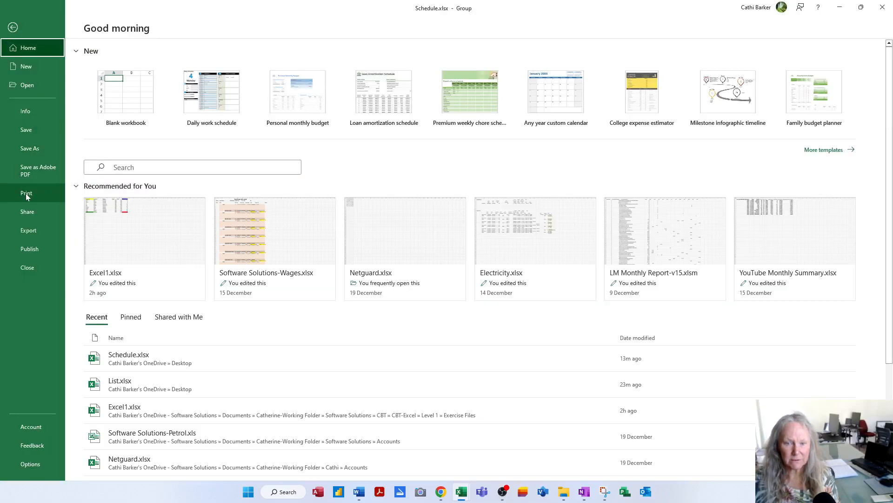
click(26, 193)
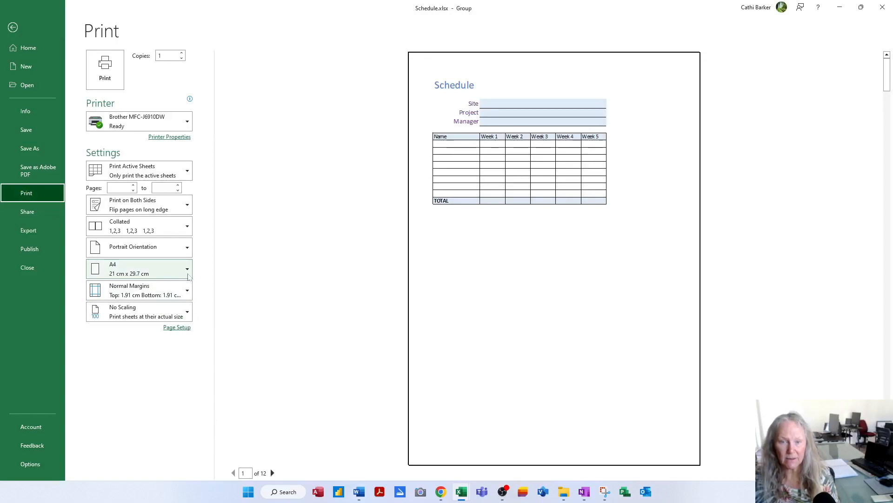
click(185, 252)
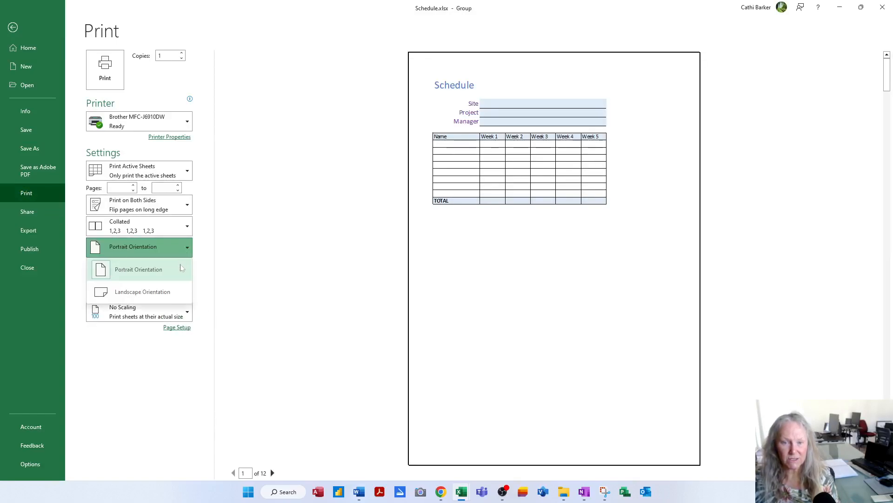
click(166, 297)
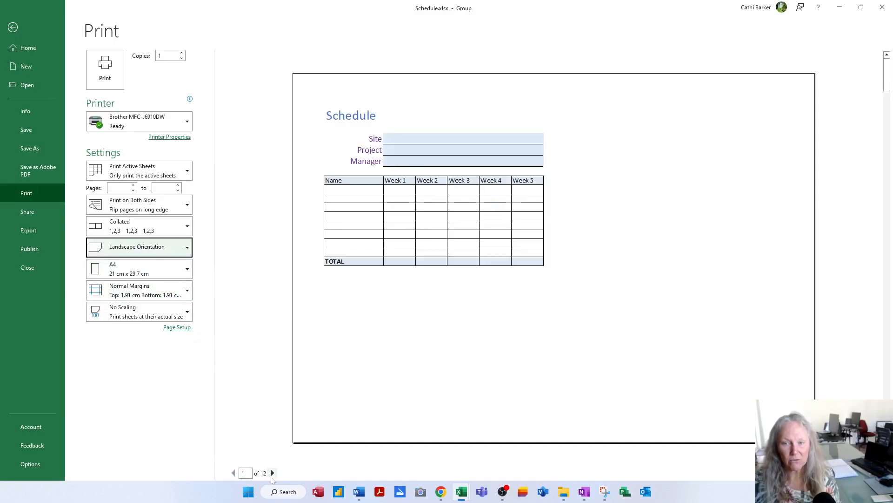
click(272, 473)
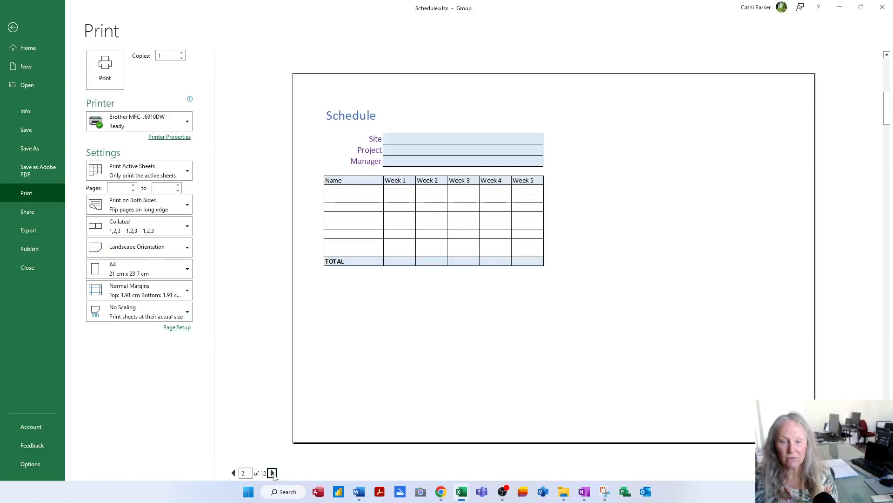
click(272, 473)
click(272, 473)
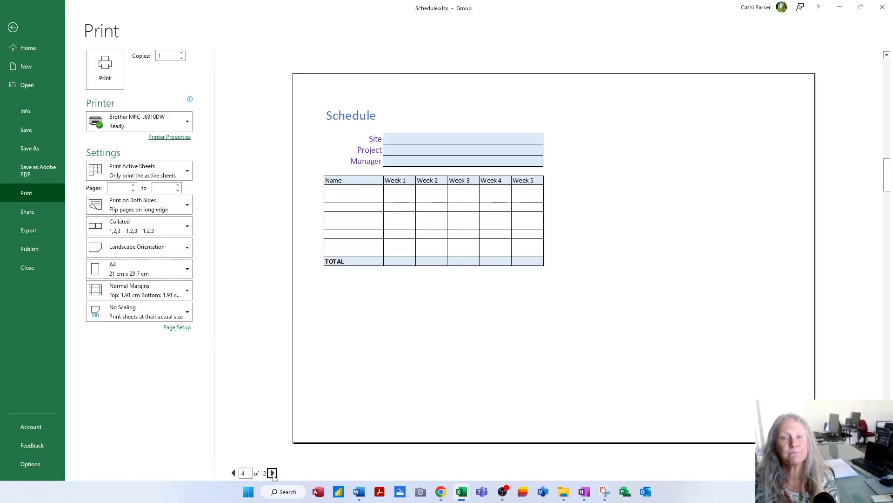
click(12, 28)
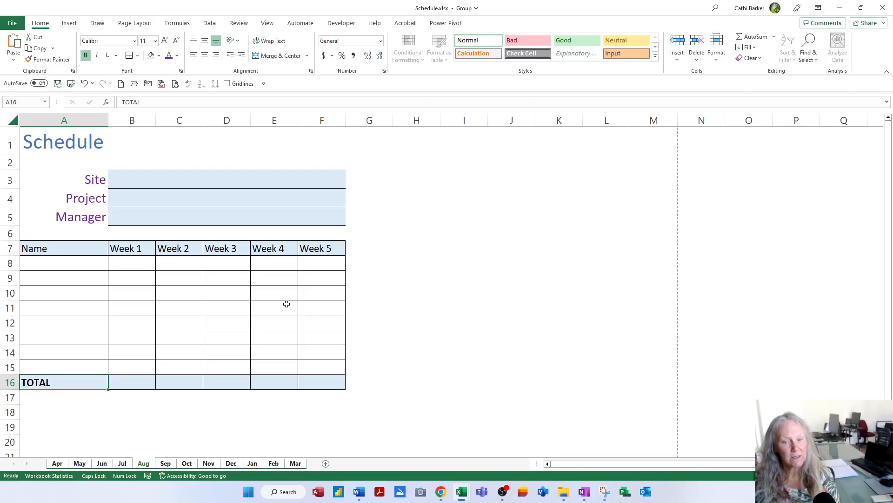
Ungroup all the month sheets, leaving only the Mar sheet selected.
right_click(142, 464)
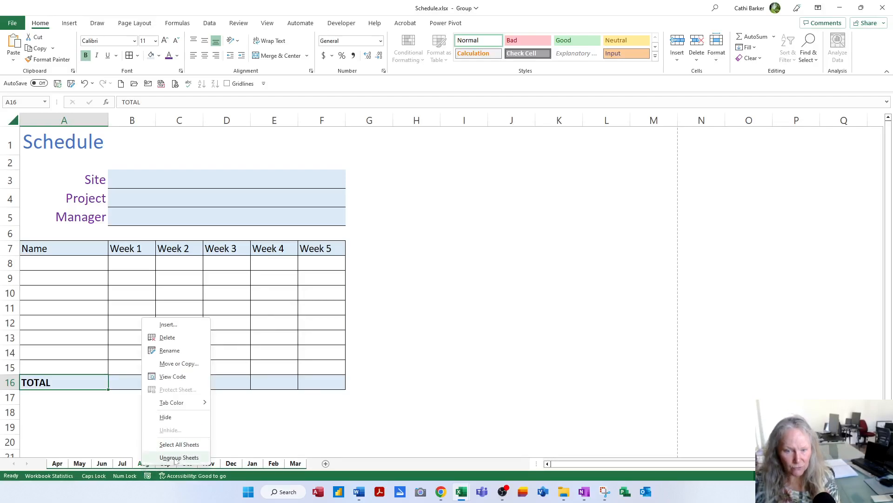
click(297, 464)
click(297, 463)
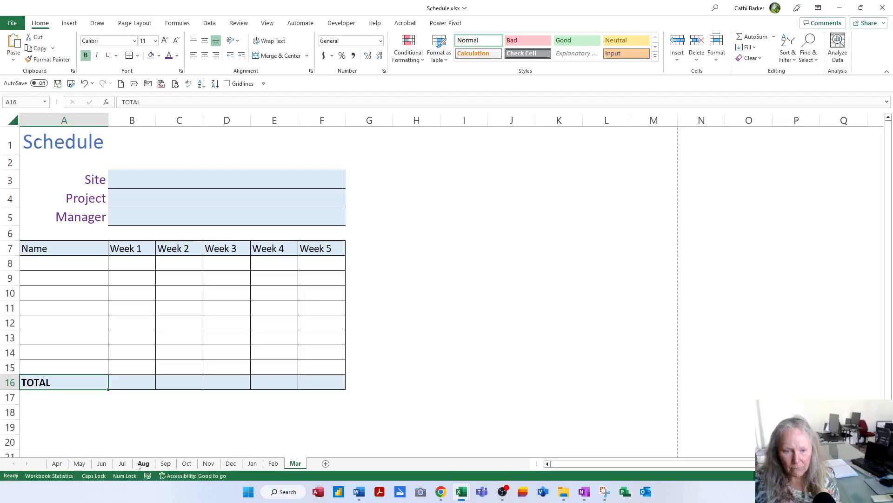
click(56, 465)
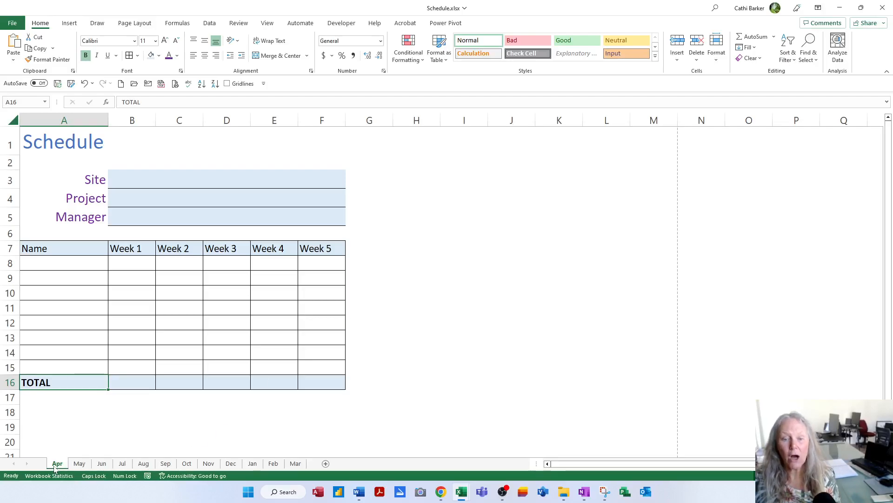
shift+click(79, 464)
shift+click(102, 464)
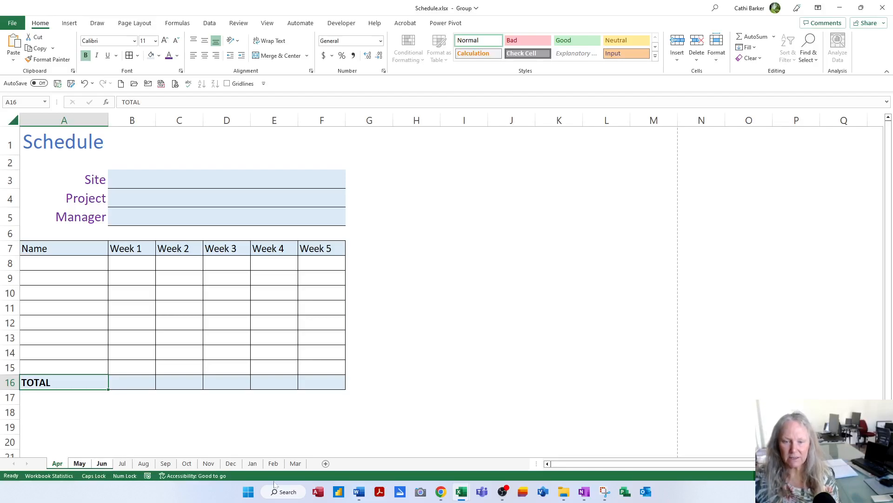
click(296, 464)
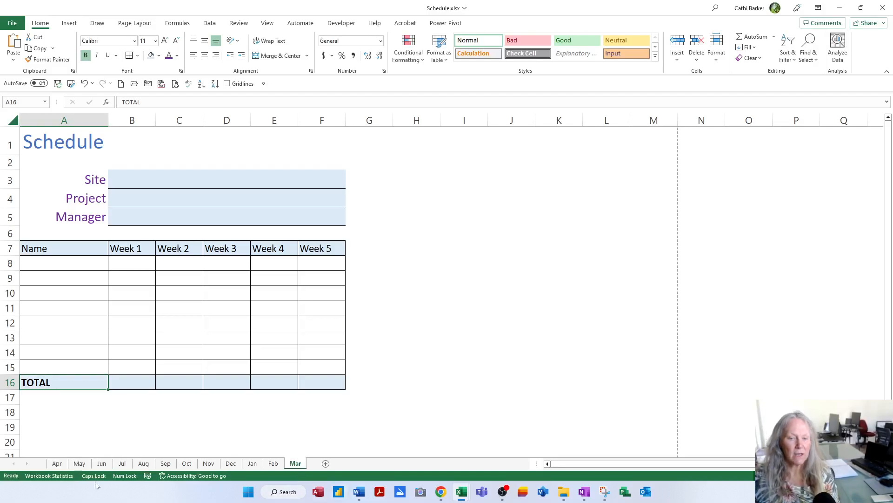
Group the Apr, May and Jun sheets, give them a purple tab color, and ungroup them to check the tabs.
click(57, 464)
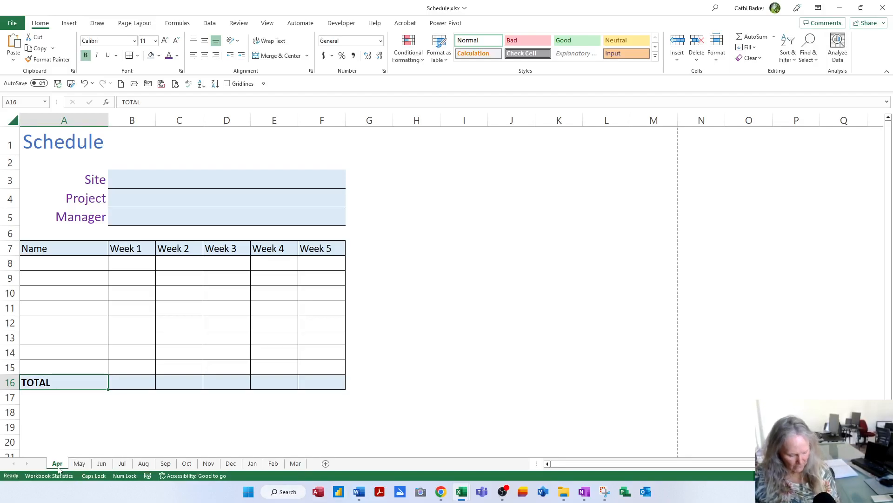
shift+click(80, 465)
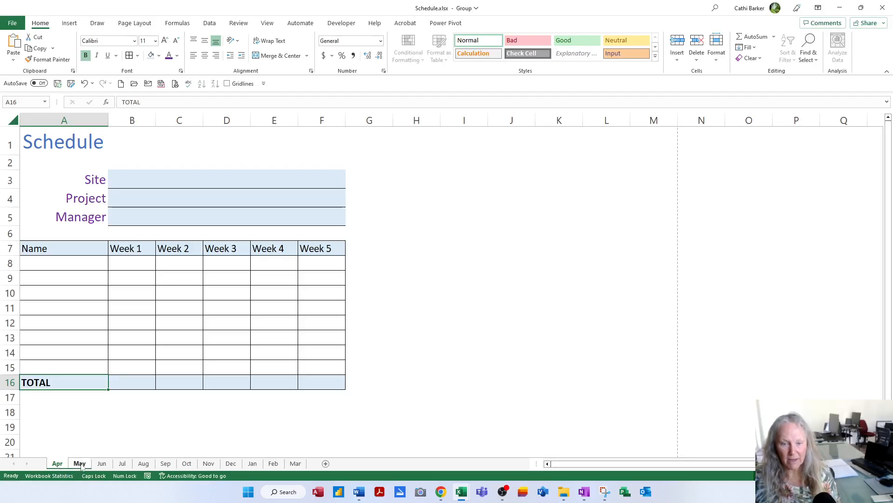
shift+click(104, 466)
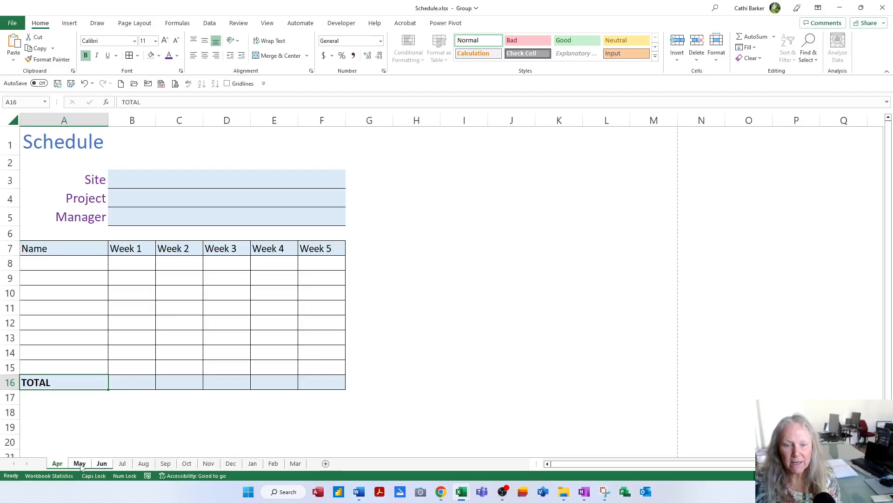
right_click(81, 467)
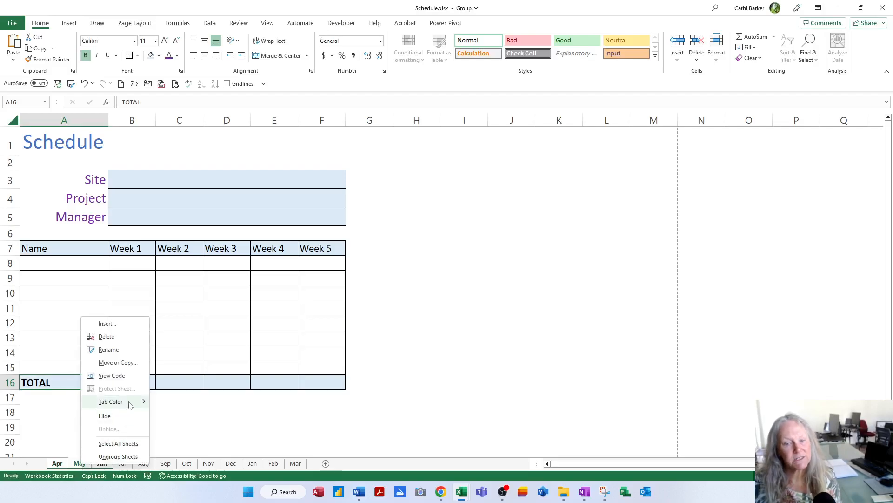
mouse_move(128, 403)
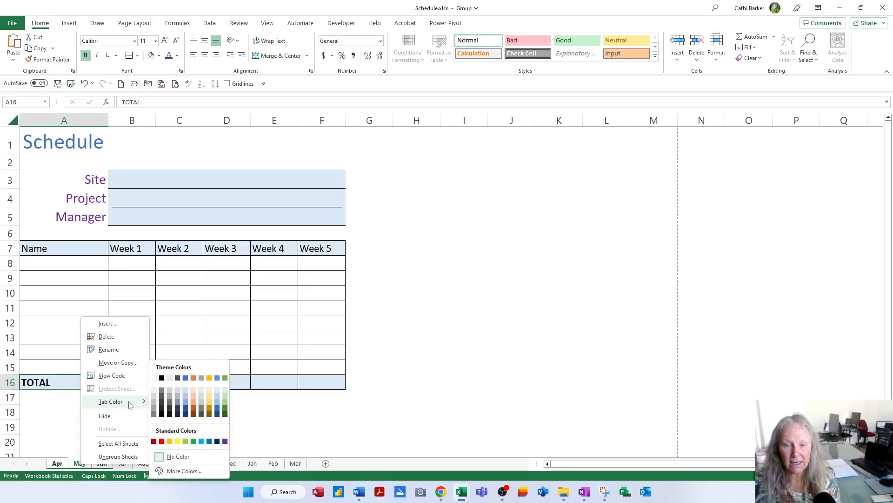
click(225, 441)
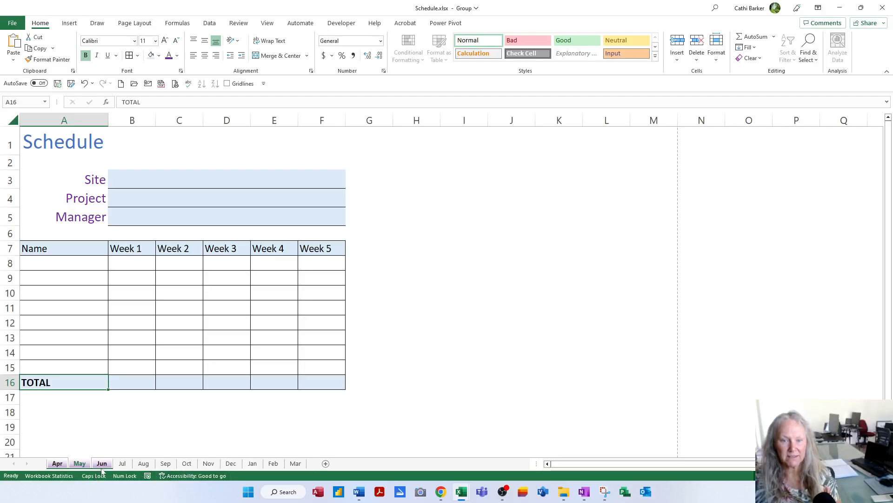
click(124, 464)
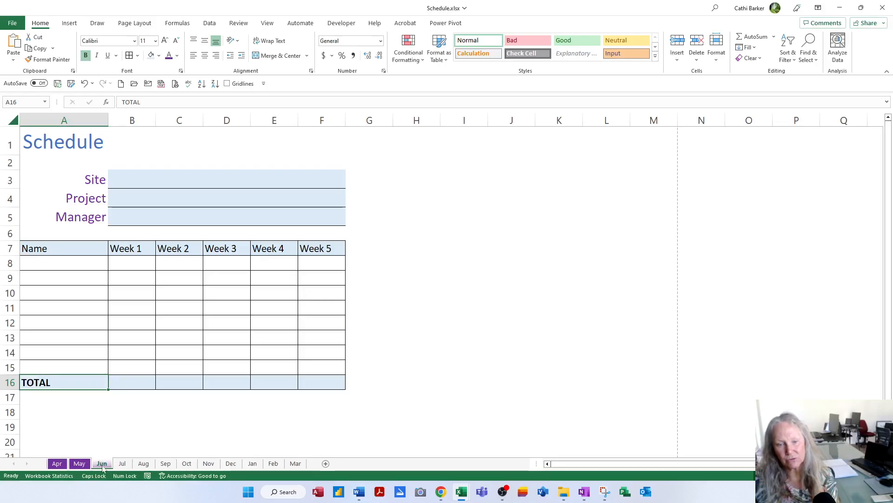
click(80, 465)
click(57, 464)
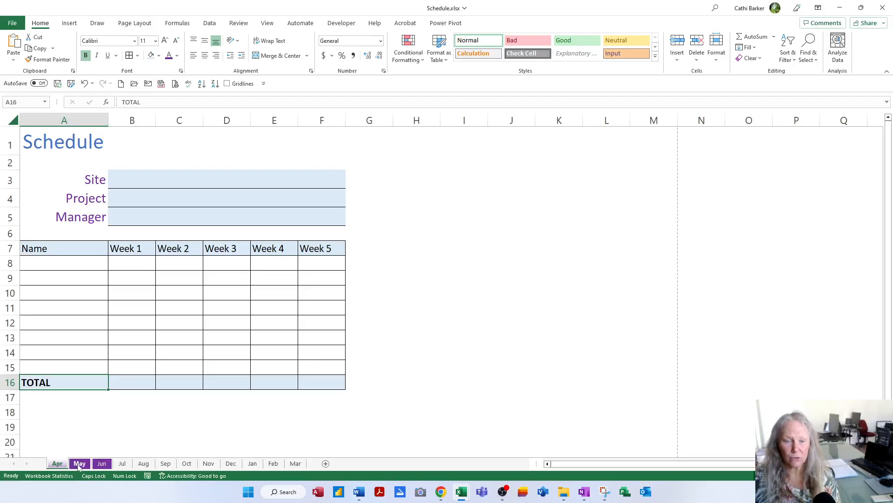
Group the Jul, Aug and Sep sheets and give them a blue tab color.
click(122, 464)
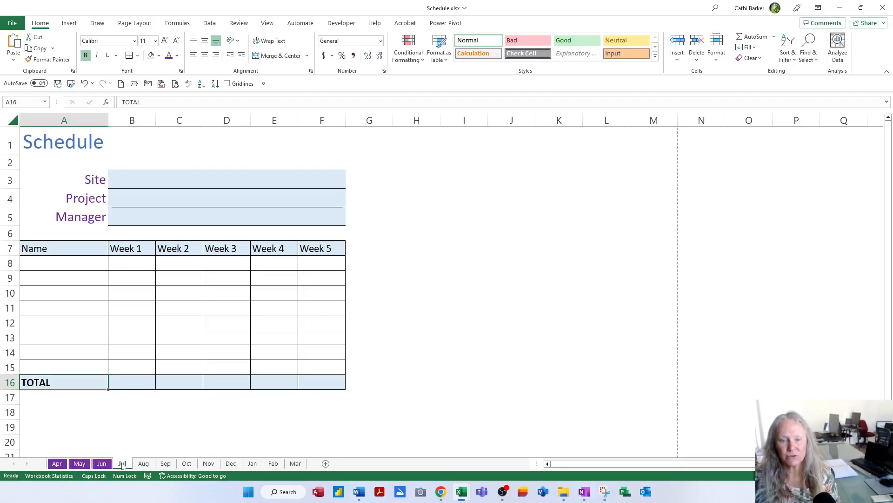
shift+click(164, 464)
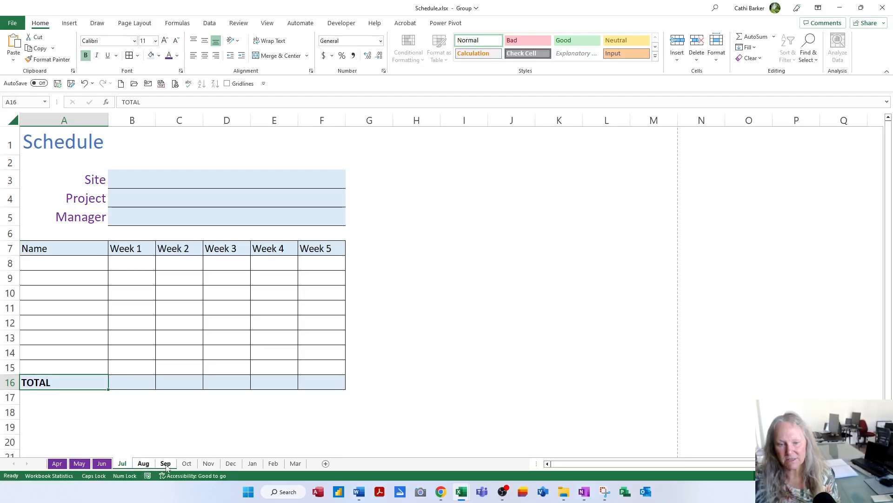
right_click(163, 465)
mouse_move(195, 403)
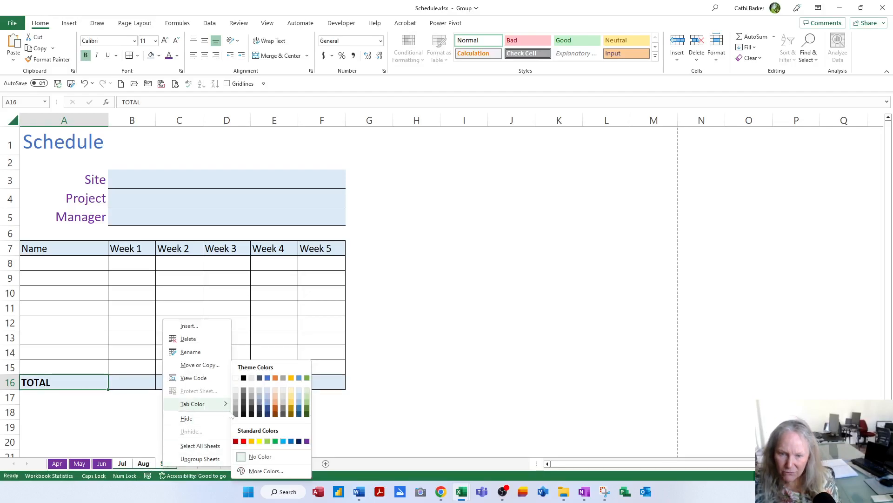
click(299, 410)
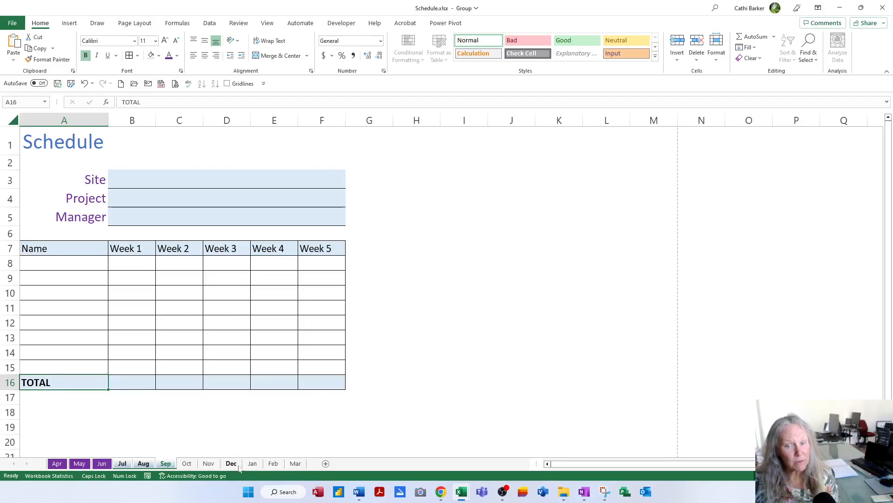
Group the Oct, Nov and Dec sheets and give them a gold tab color.
click(187, 463)
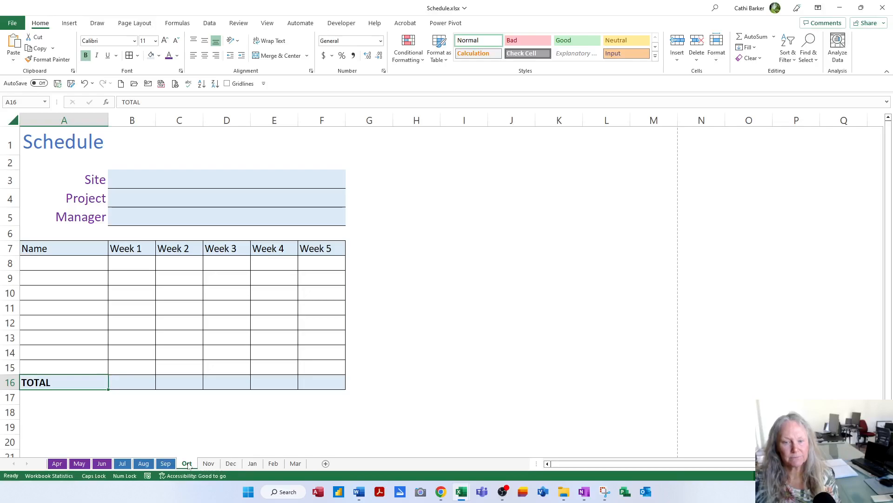
shift+click(209, 463)
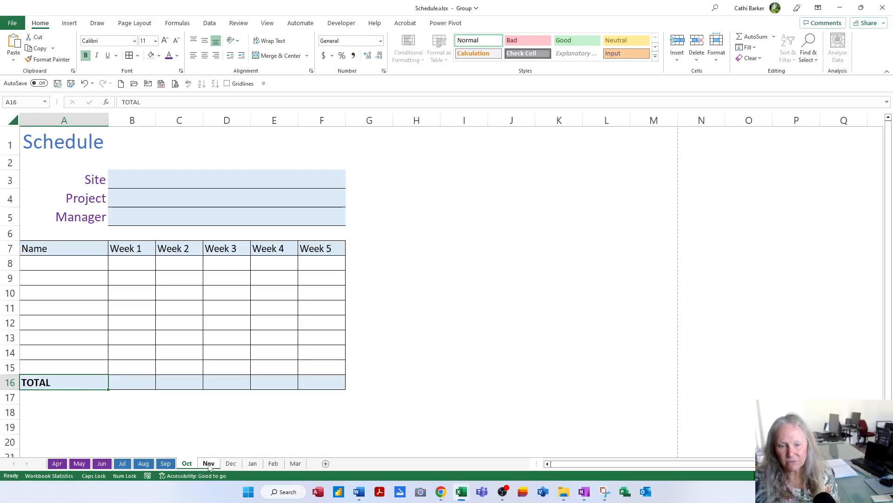
right_click(231, 468)
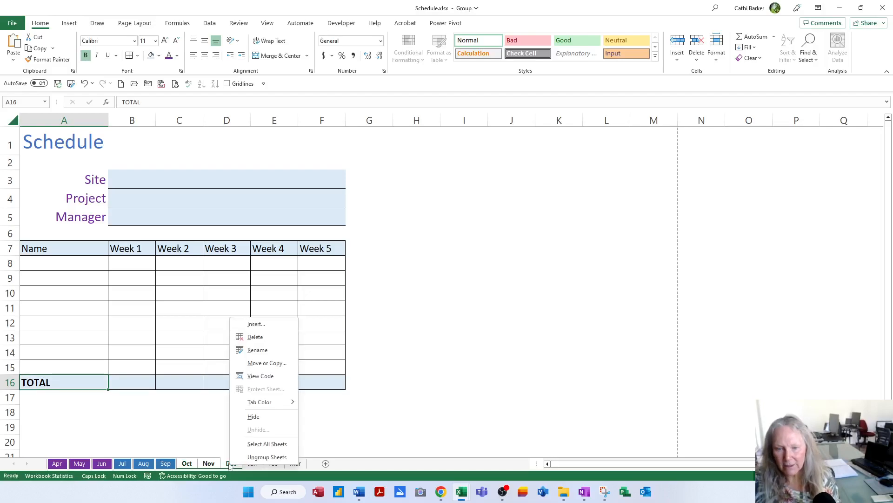
mouse_move(288, 403)
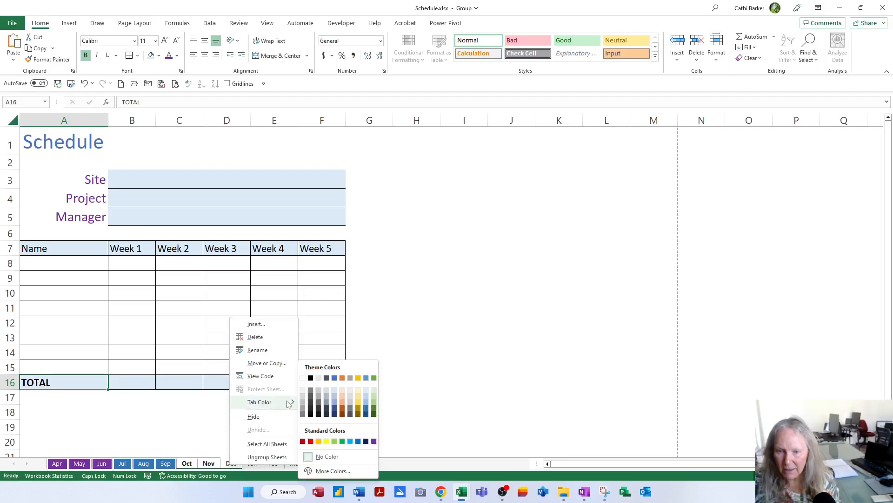
click(357, 377)
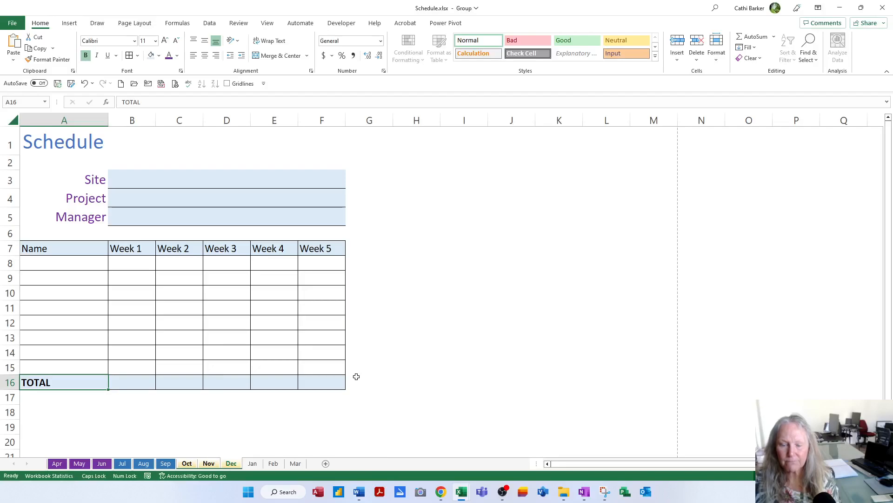
Group the Jan, Feb and Mar sheets and give them a black tab color.
click(253, 464)
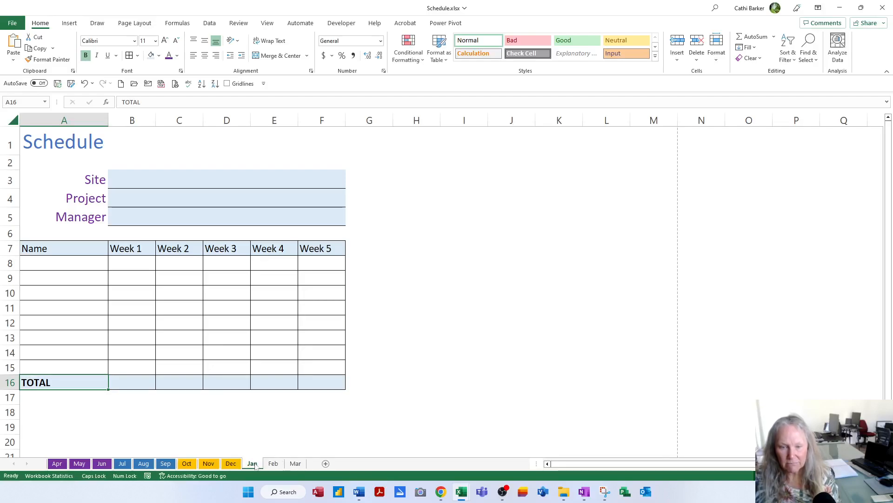
ctrl+click(278, 463)
ctrl+click(296, 464)
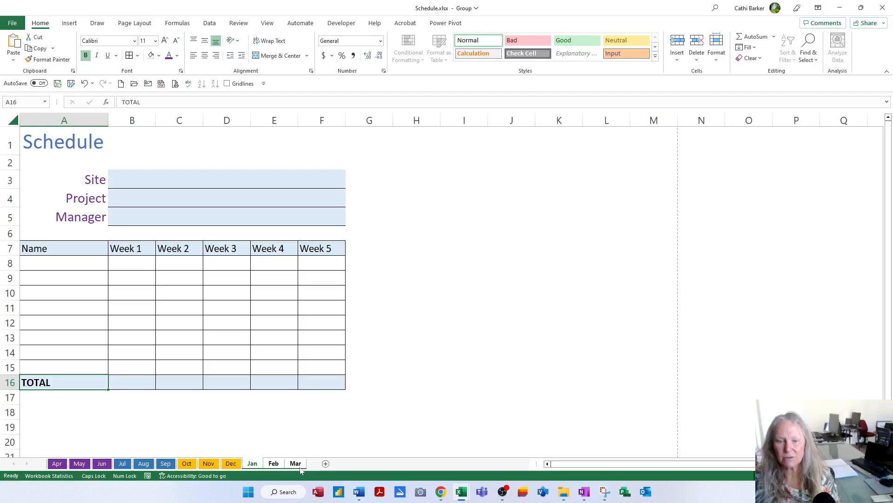
right_click(297, 464)
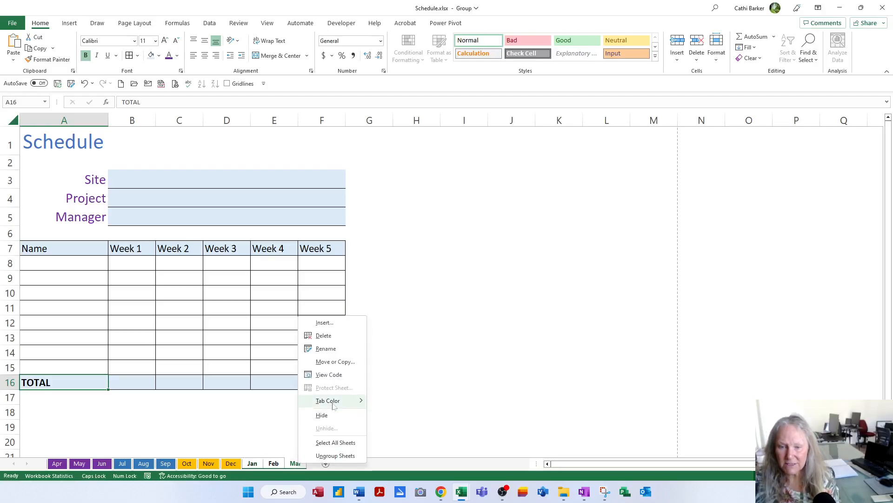
mouse_move(335, 401)
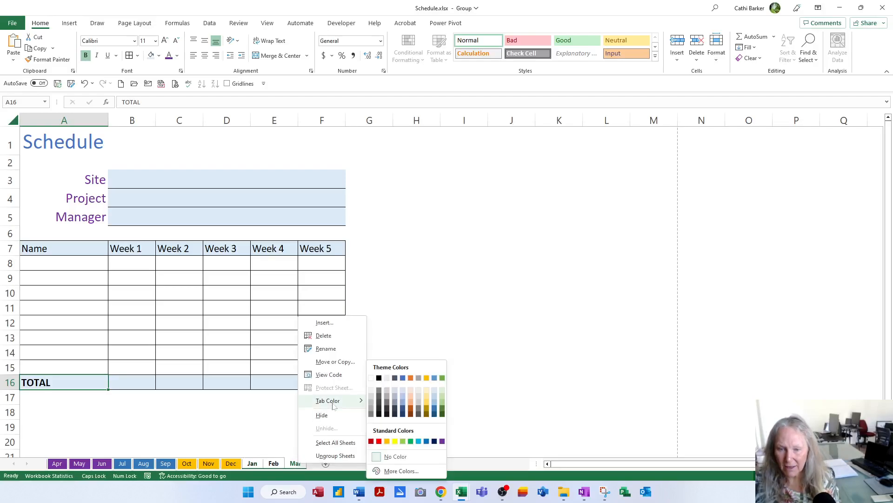
click(386, 378)
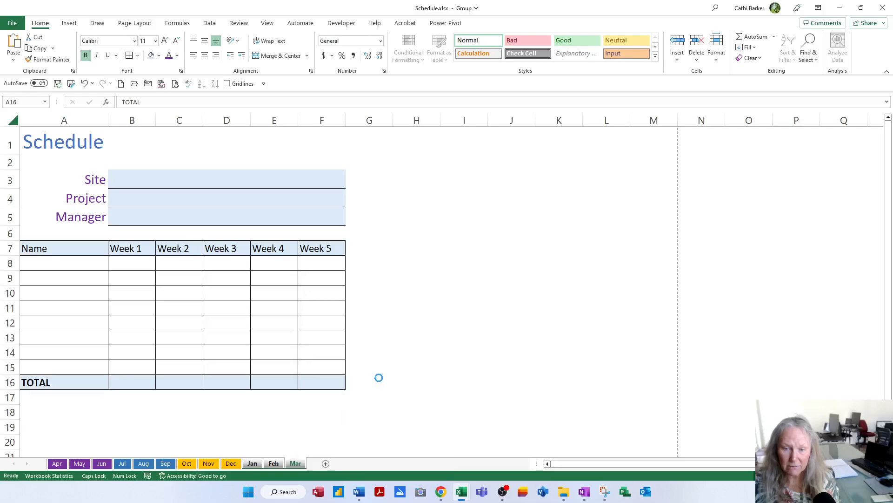
Ungroup the sheets by returning to Apr and save the Schedule workbook.
click(57, 464)
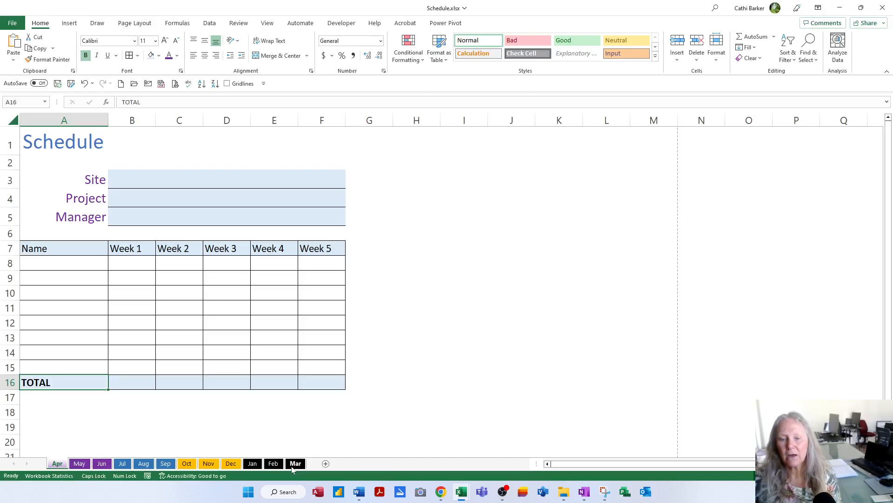
click(58, 84)
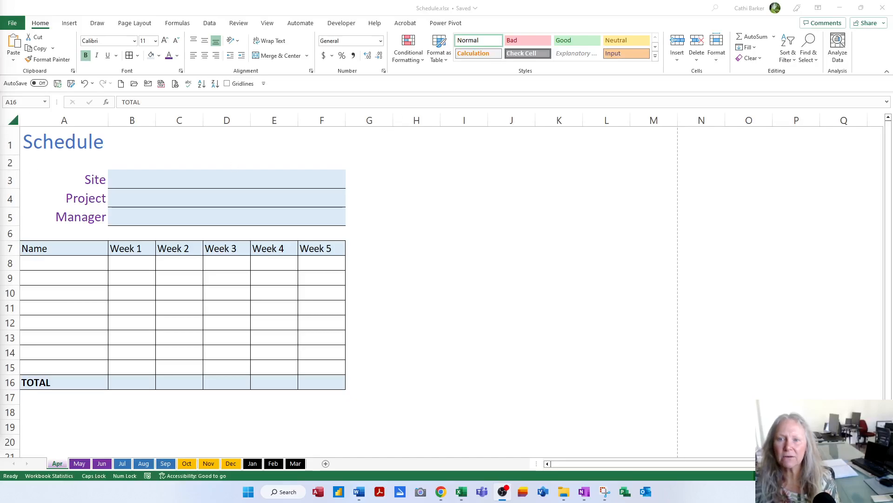
click(413, 191)
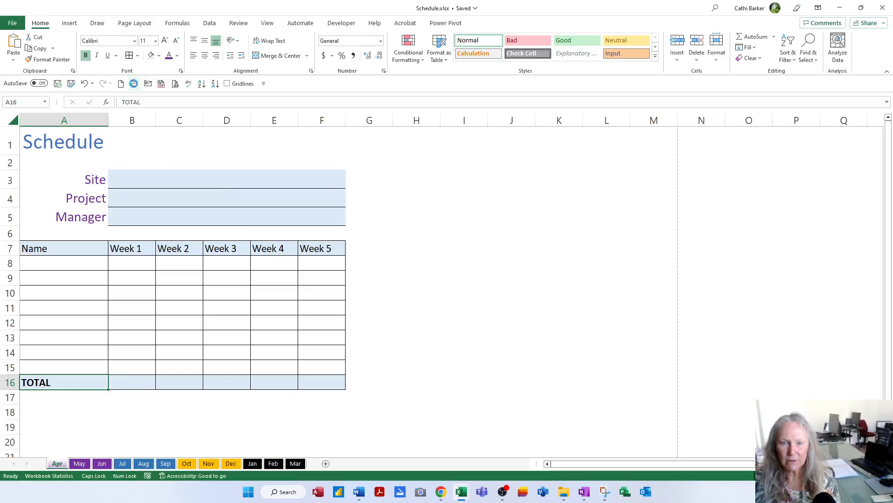
Open the Excel1.xlsx workbook from the Desktop folder and show its Clients sheet.
click(134, 83)
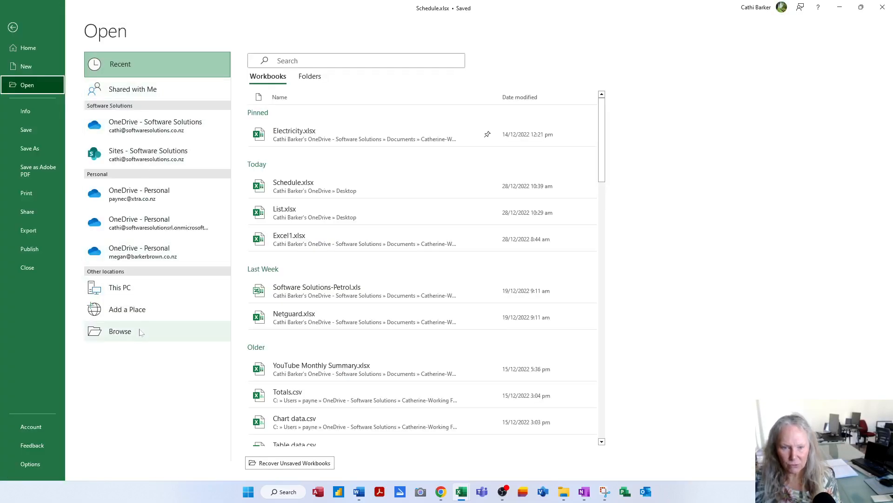
click(134, 332)
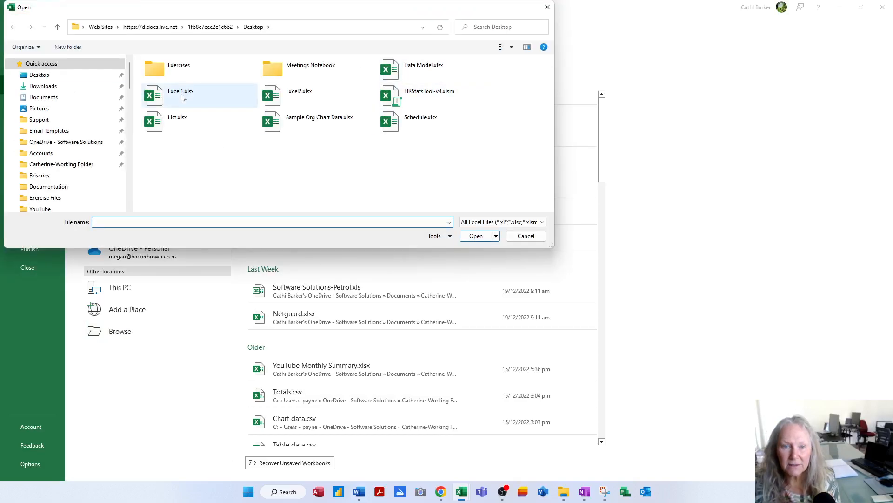
scroll(92, 171, down, 2)
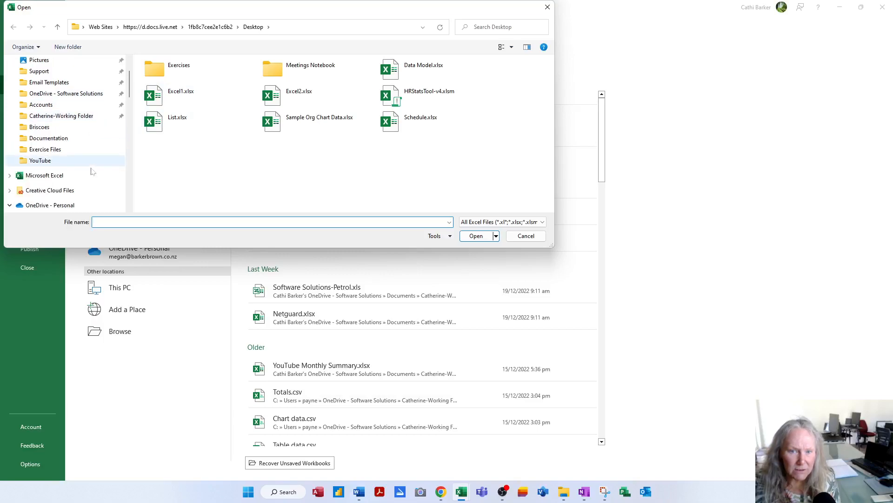
click(172, 99)
click(476, 237)
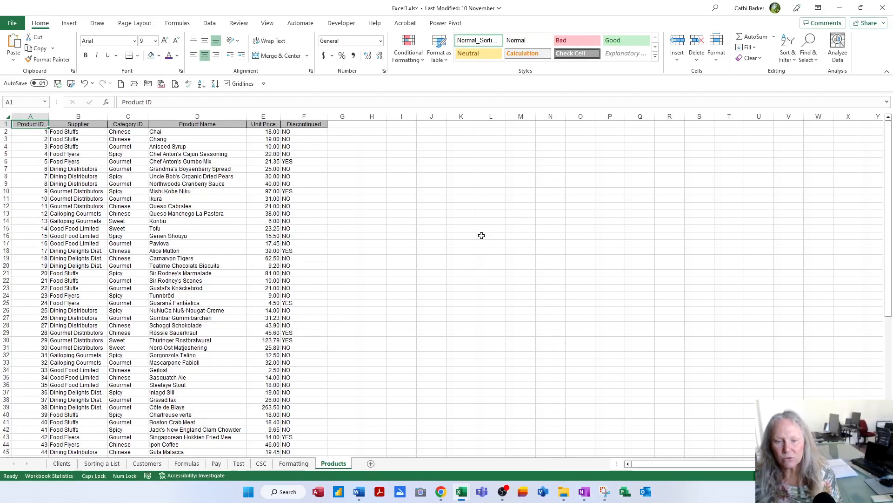
click(62, 465)
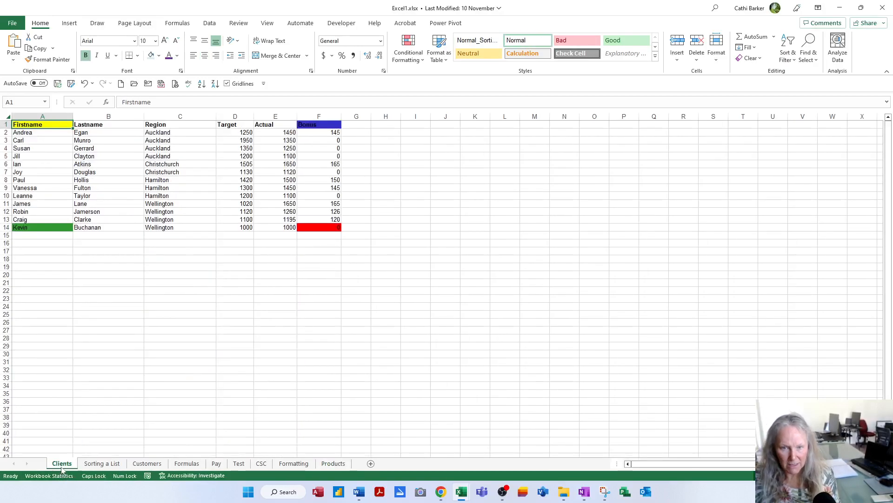
Duplicate the Customers sheet, placing the copy directly after the original.
click(102, 464)
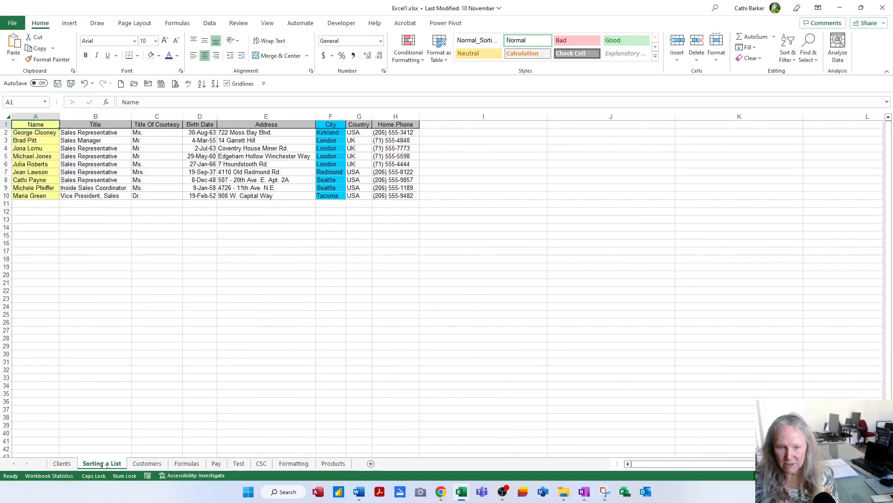
click(146, 464)
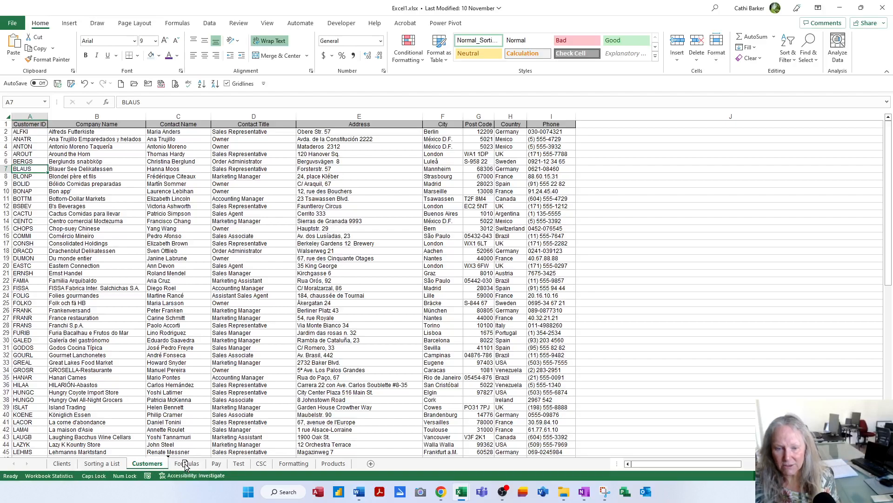
drag(185, 466, 185, 467)
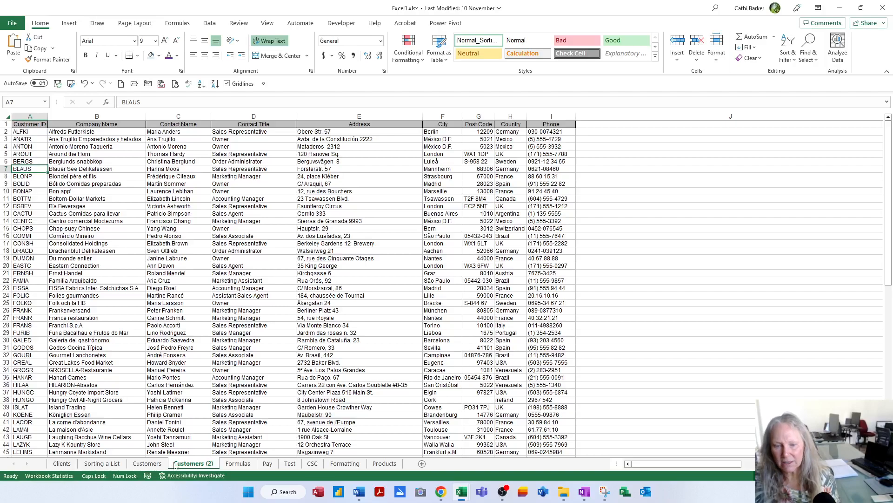
Rename the copied Customers sheet as Customers Backup.
double_click(188, 463)
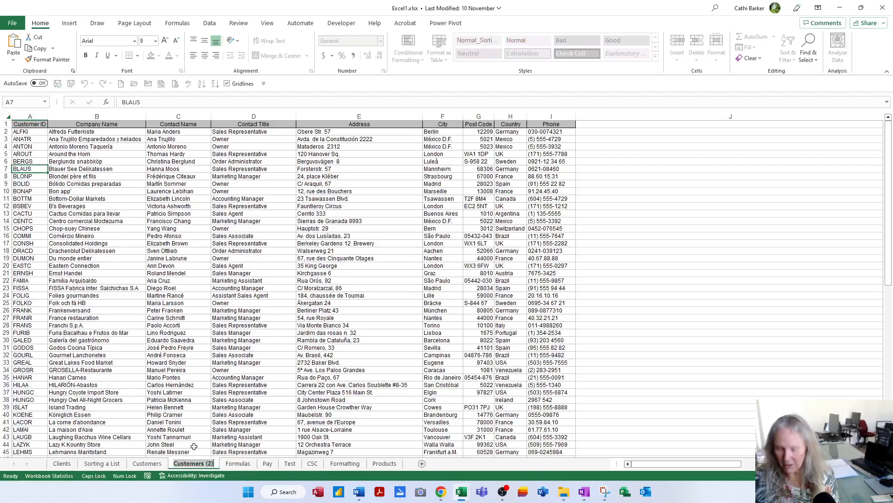
key(End)
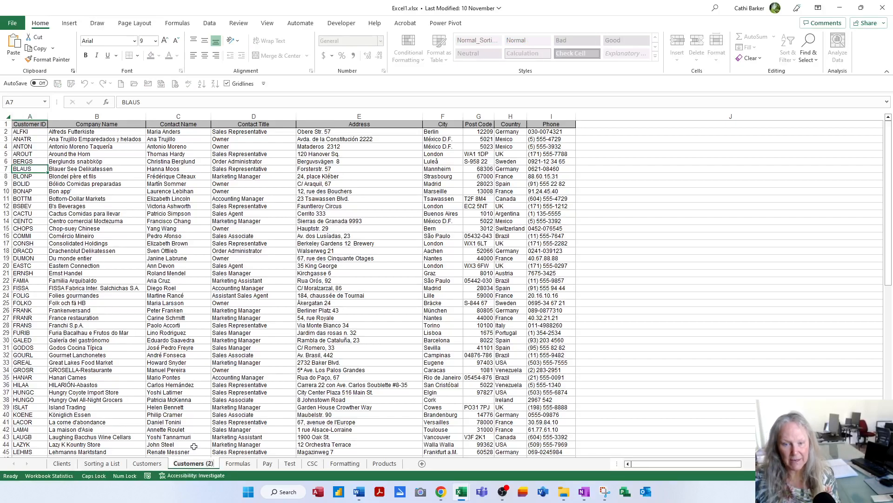
key(BackSpace)
key(BackSpace)
key(BackSpace)
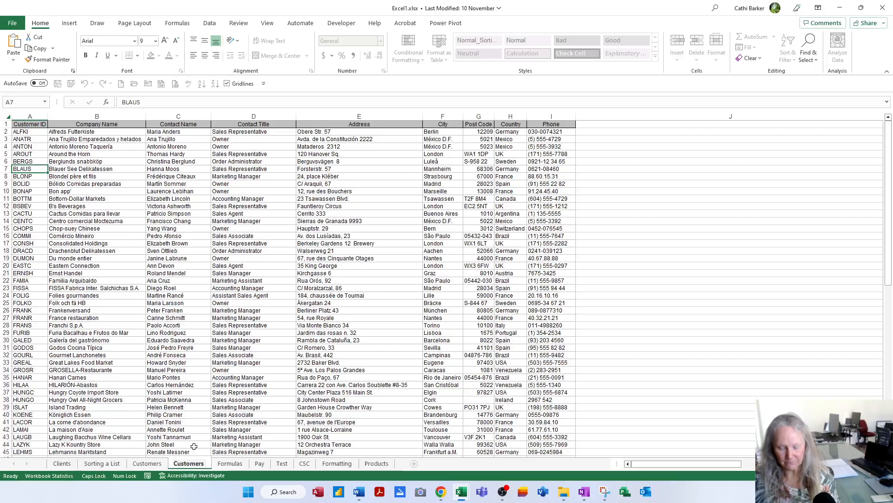
text(bACKUP)
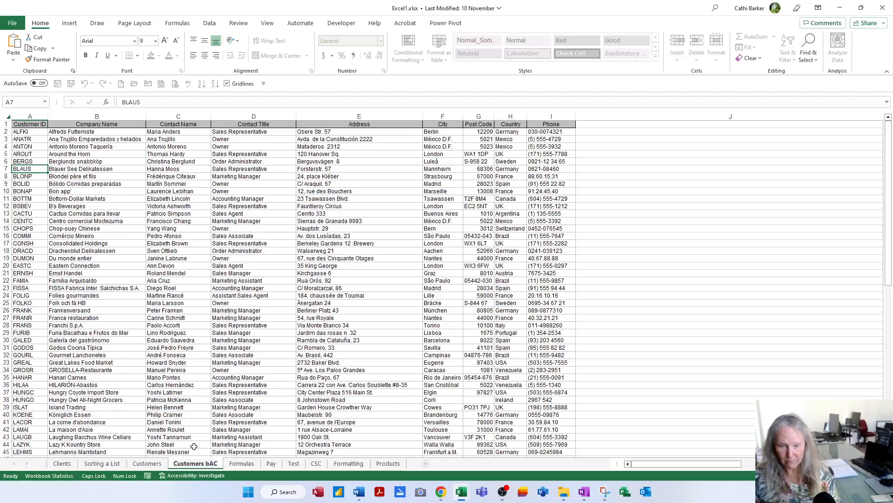
key(BackSpace)
key(BackSpace)
key(BackSpace)
key(BackSpace)
key(BackSpace)
key(BackSpace)
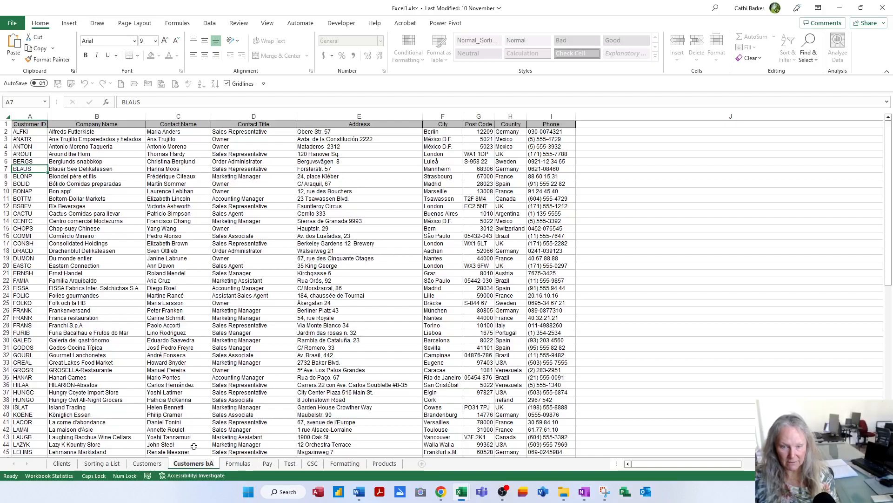
key(Caps_Lock)
text(Backup)
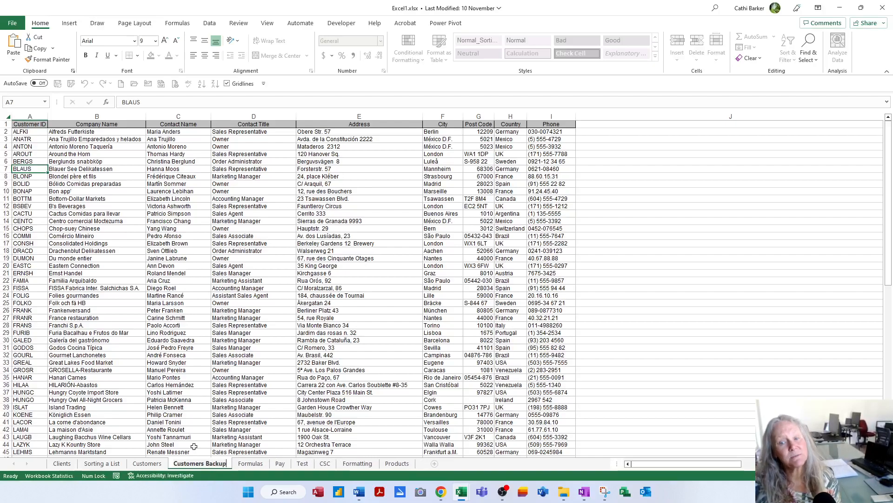
key(Return)
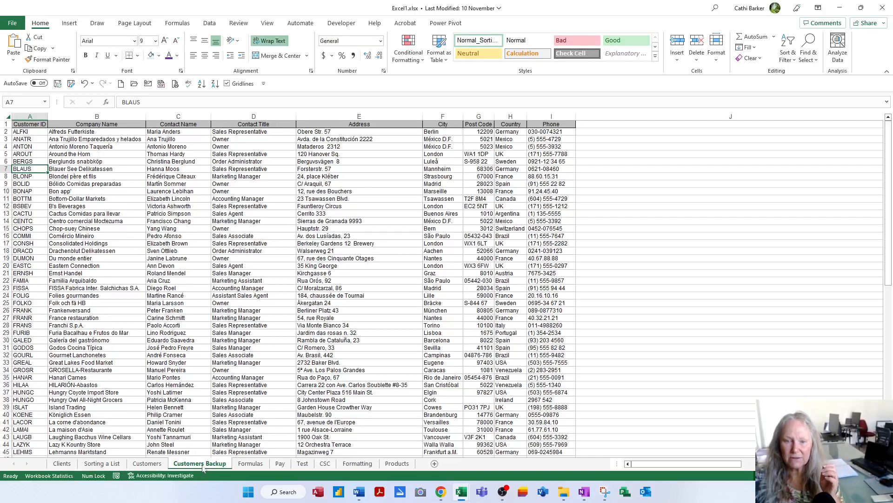
Compare the Customers sheet with its copy and hide the Customers Backup sheet.
click(148, 464)
click(190, 465)
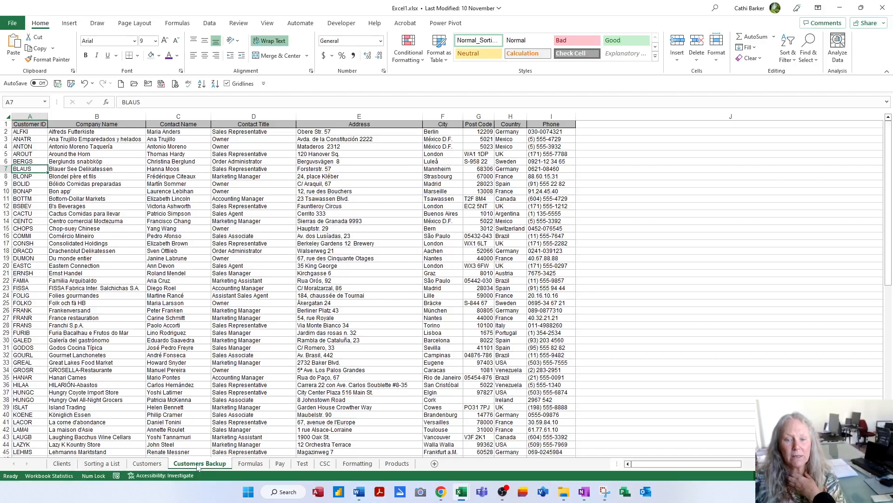
right_click(198, 467)
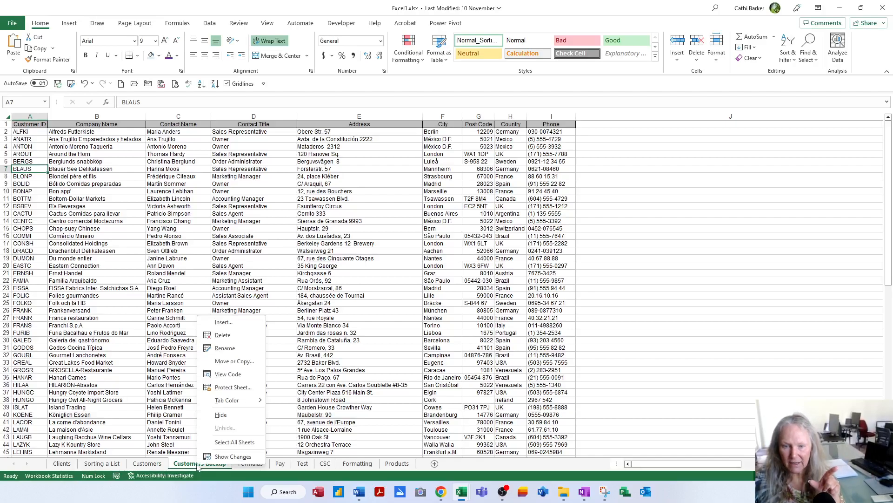
click(221, 415)
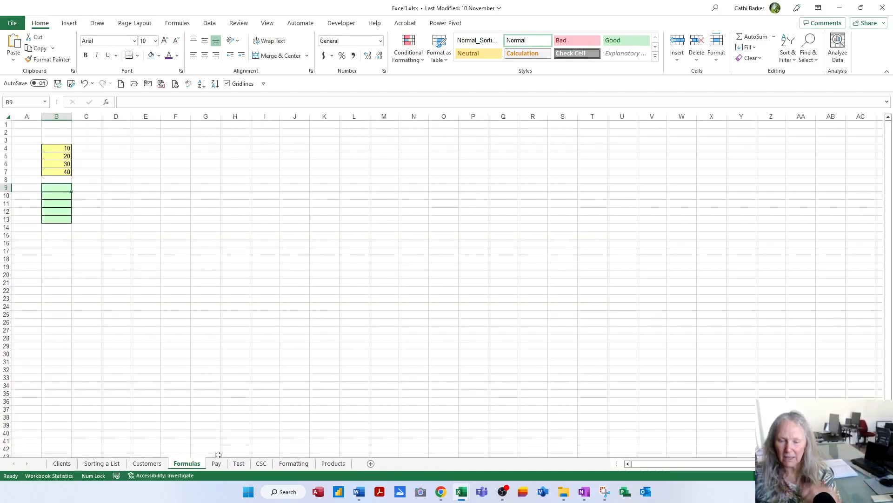
Duplicate the Products sheet at the end of the workbook and name the copy Products Backup.
click(333, 464)
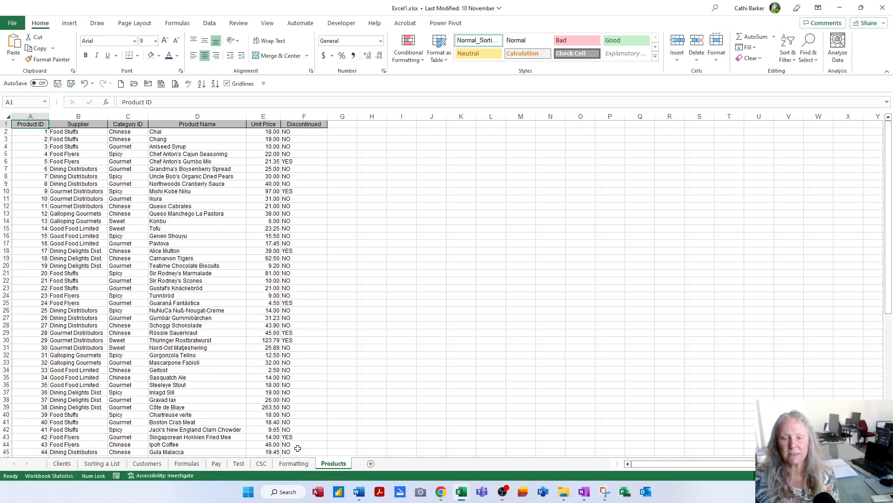
drag(332, 467, 367, 466)
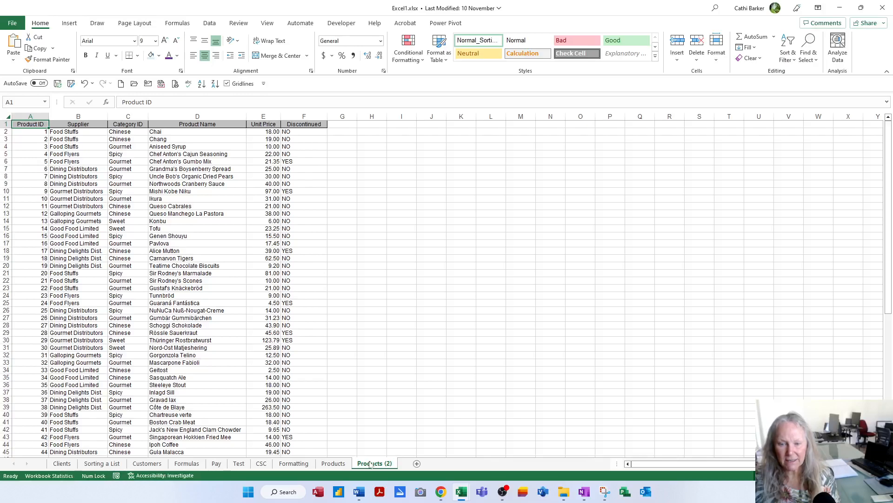
double_click(370, 465)
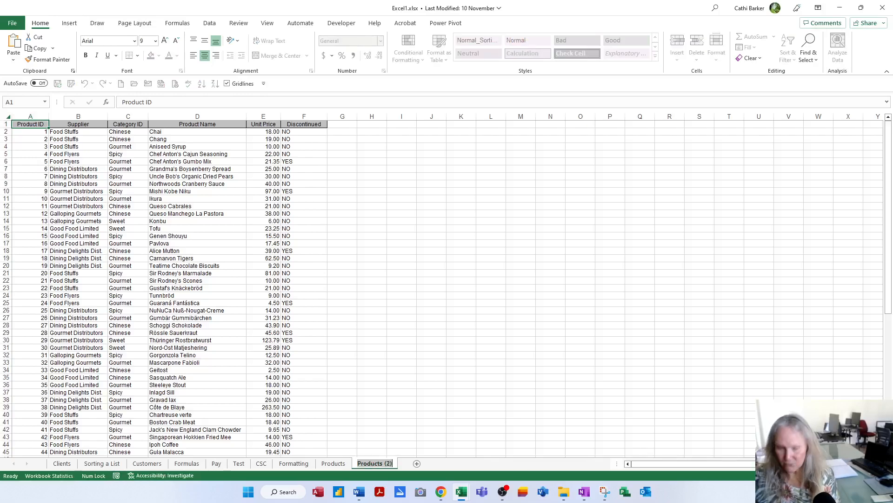
click(392, 463)
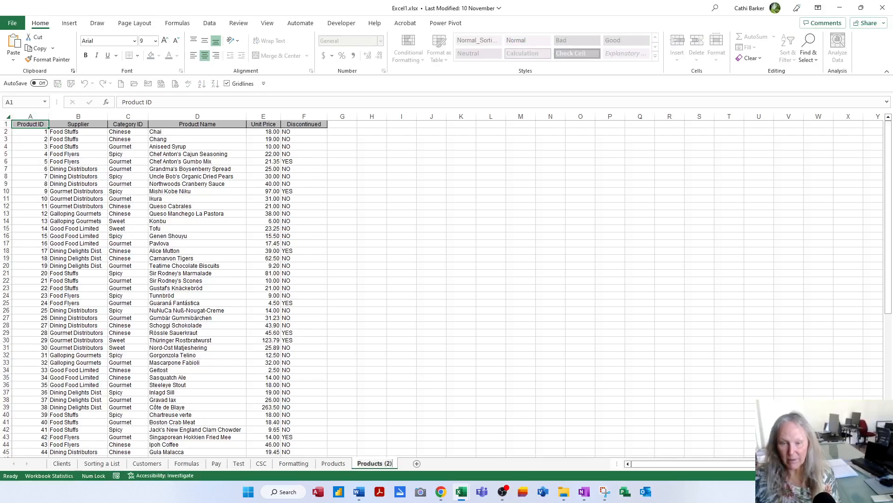
key(BackSpace)
key(BackSpace)
key(BackSpace)
key(BackSpace)
text(B)
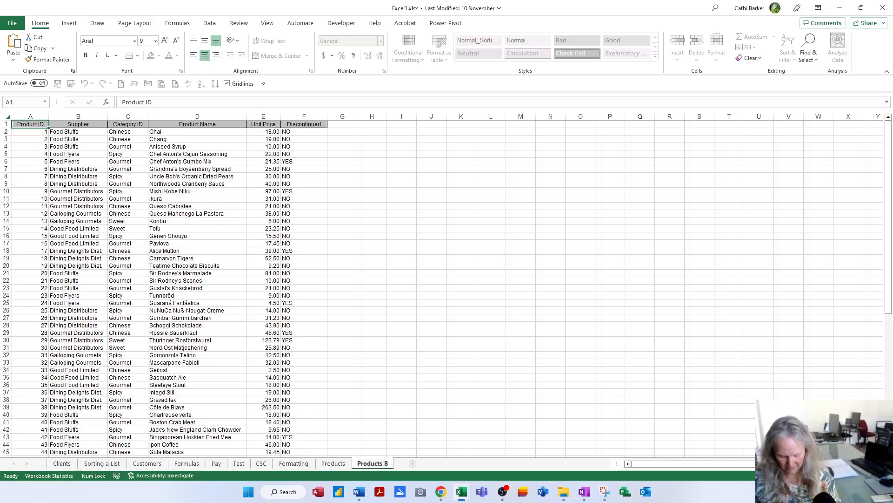
text(ackup)
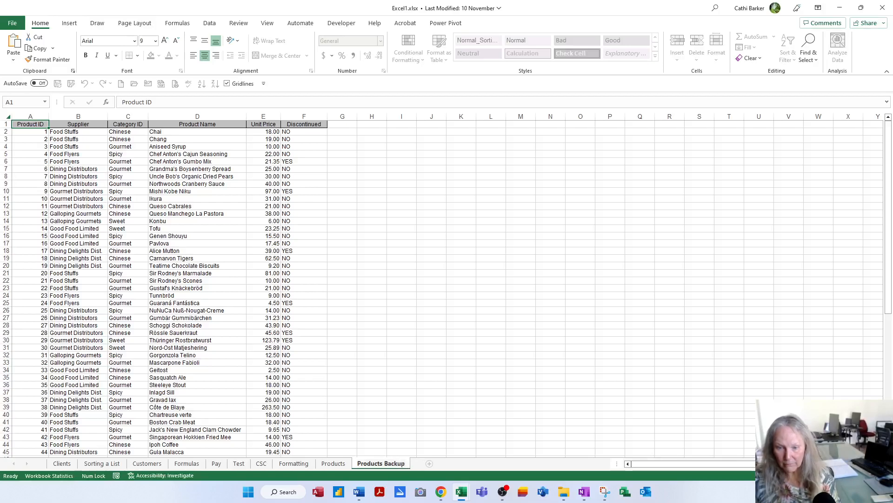
key(Return)
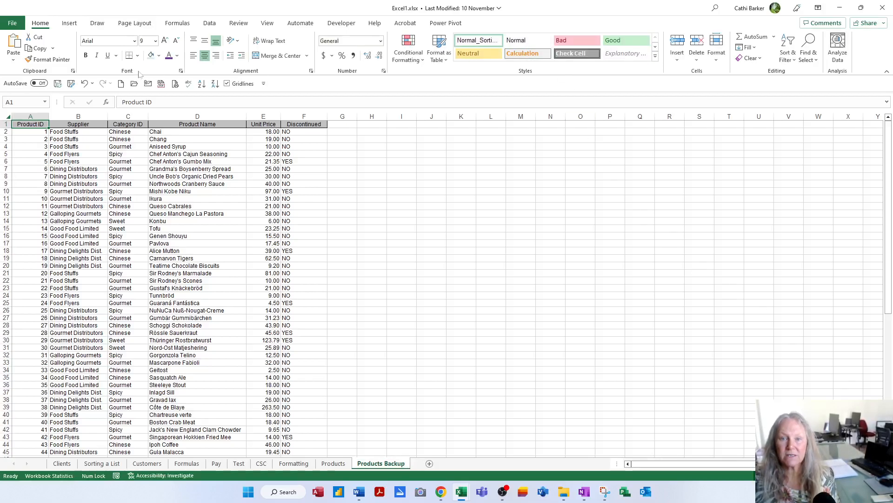
Hide the Products Backup sheet.
right_click(402, 465)
click(442, 417)
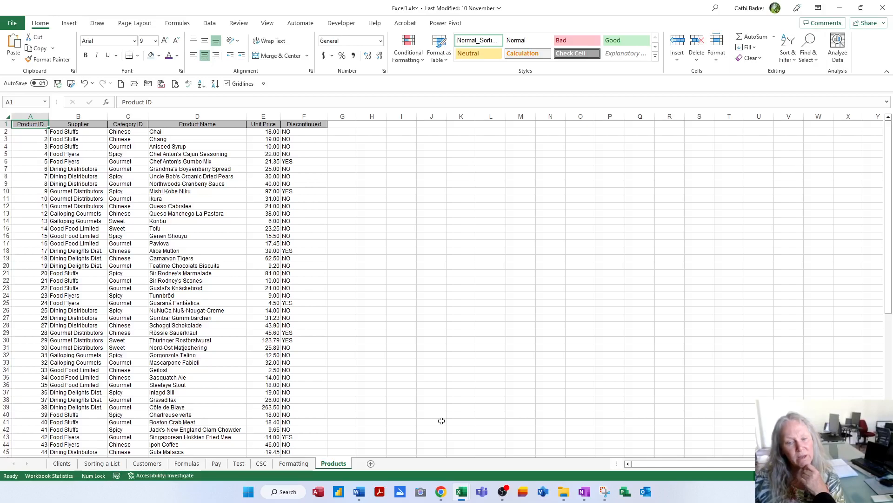
Unhide the Customers Backup and Products Backup sheets together in one operation.
right_click(337, 465)
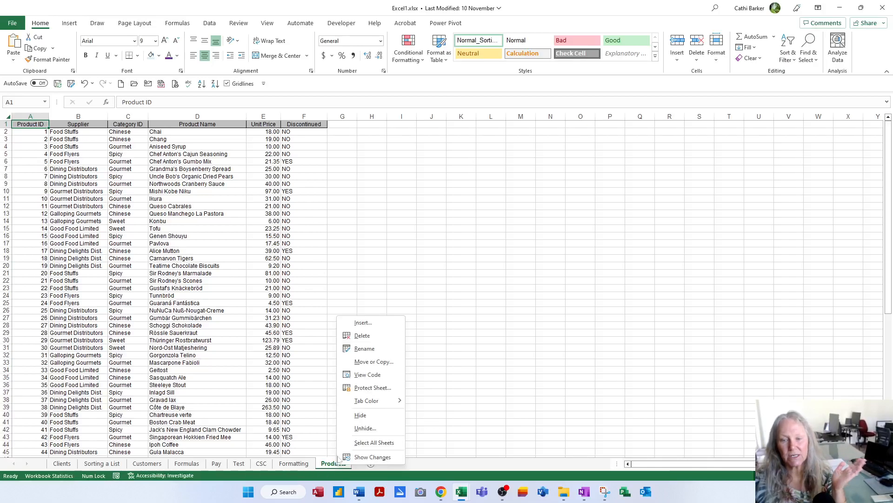
click(374, 429)
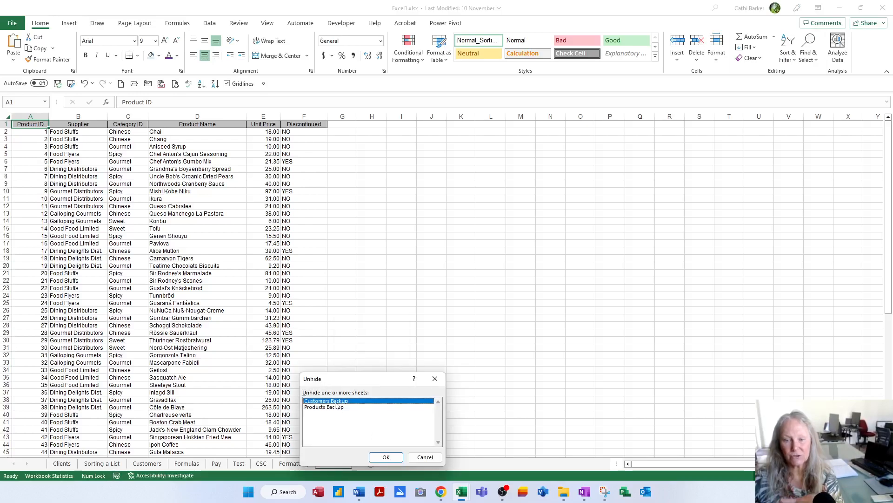
shift+click(332, 407)
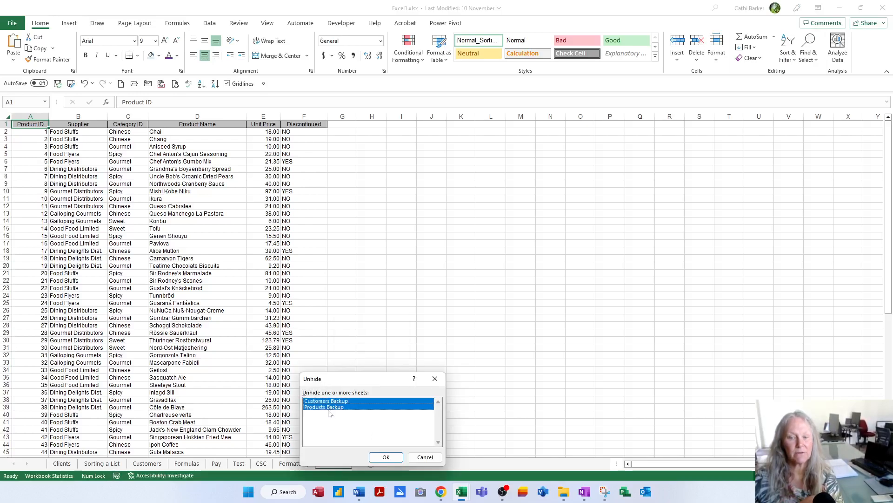
click(329, 408)
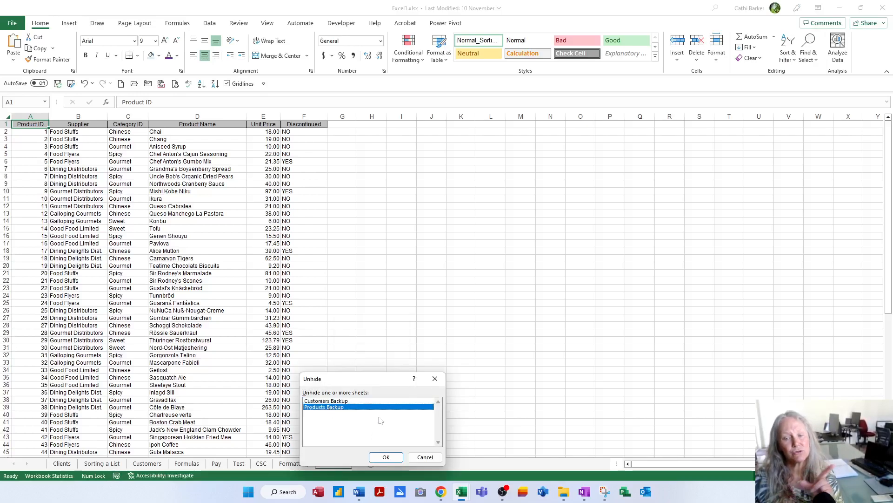
ctrl+click(341, 401)
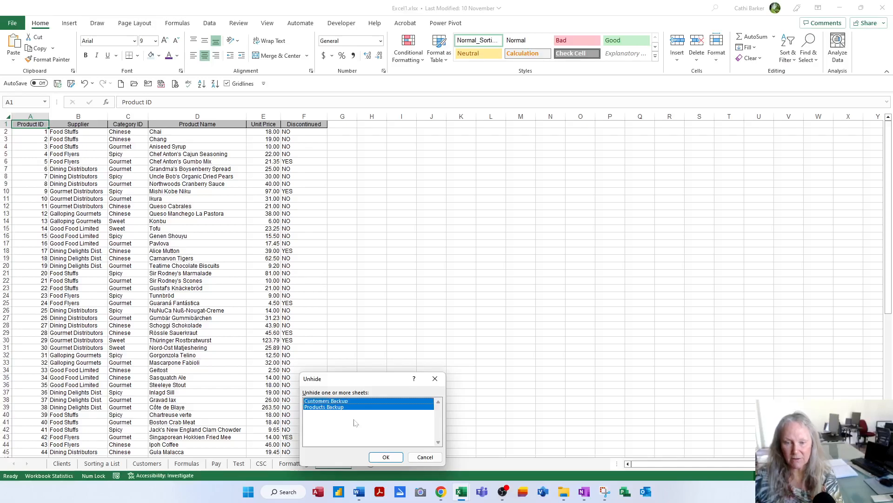
click(386, 457)
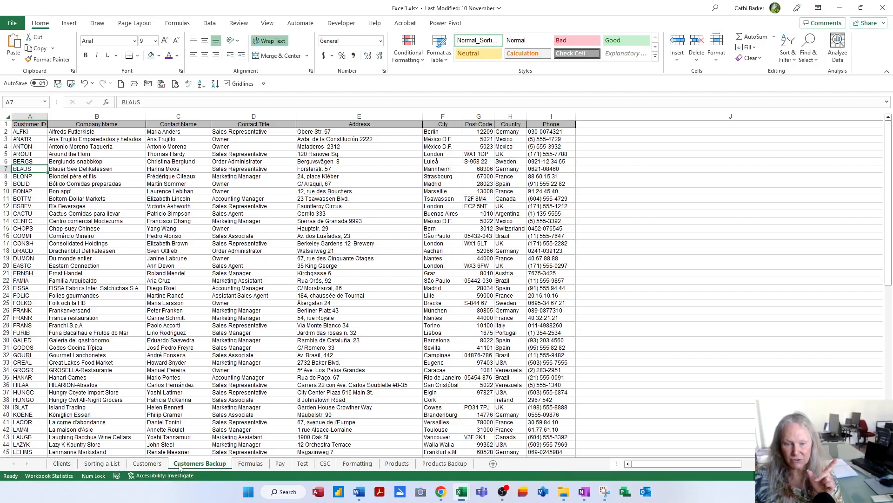
Hide the Customers Backup sheet and the Products Backup sheet again.
right_click(203, 464)
click(226, 413)
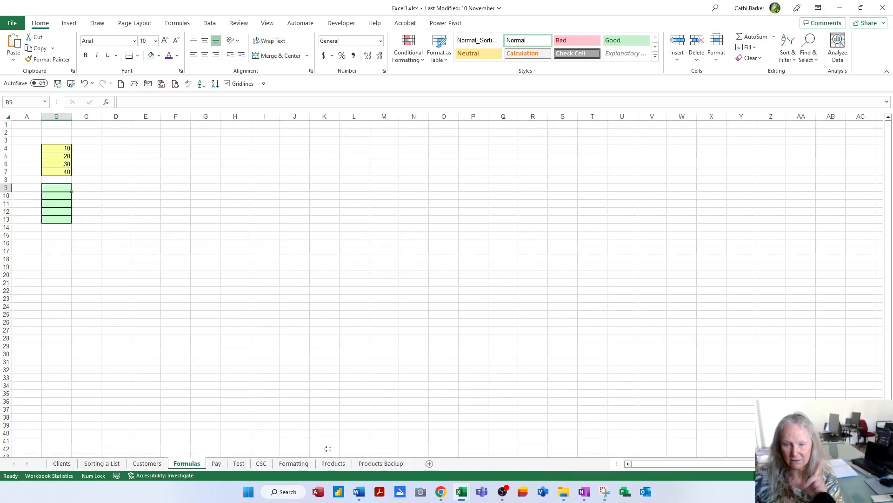
right_click(377, 464)
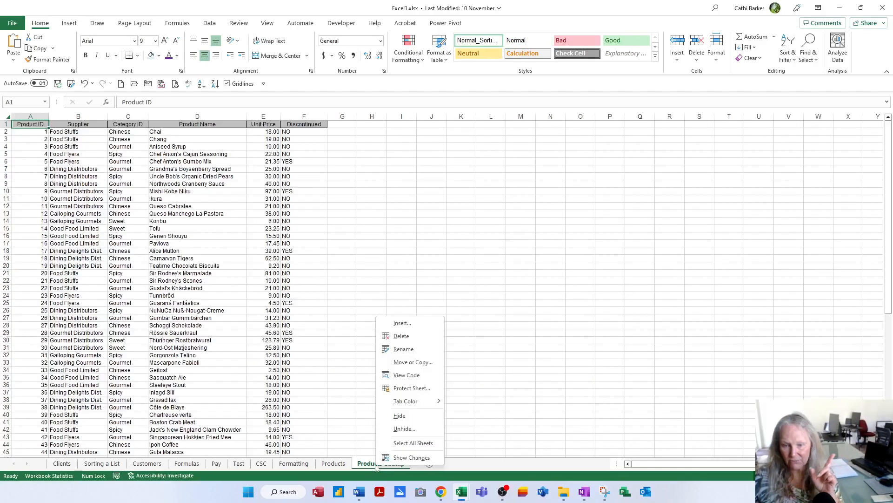
click(403, 415)
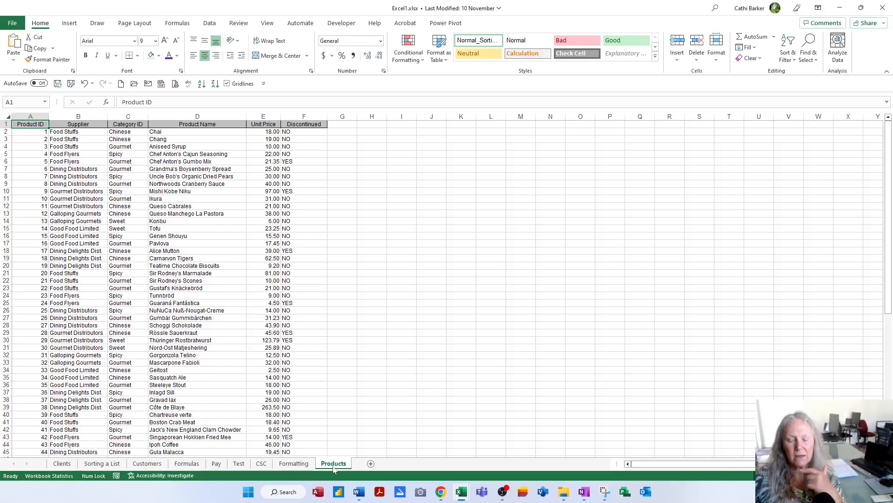
right_click(334, 466)
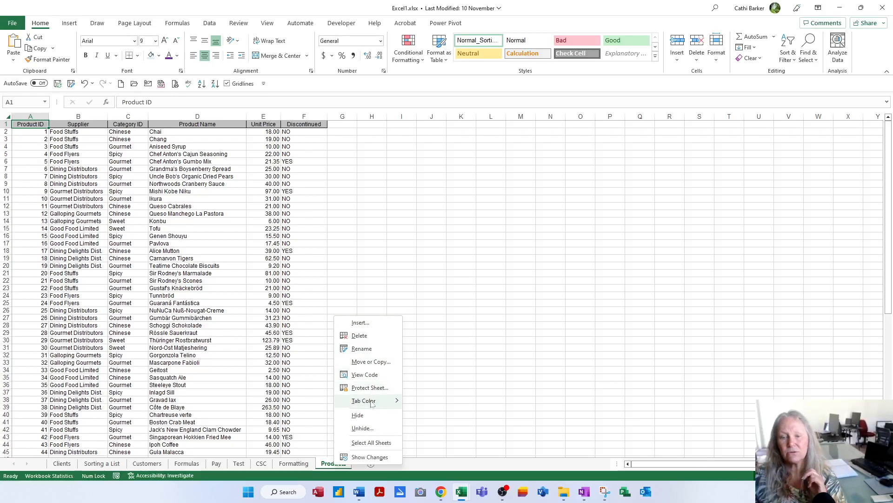
mouse_move(373, 405)
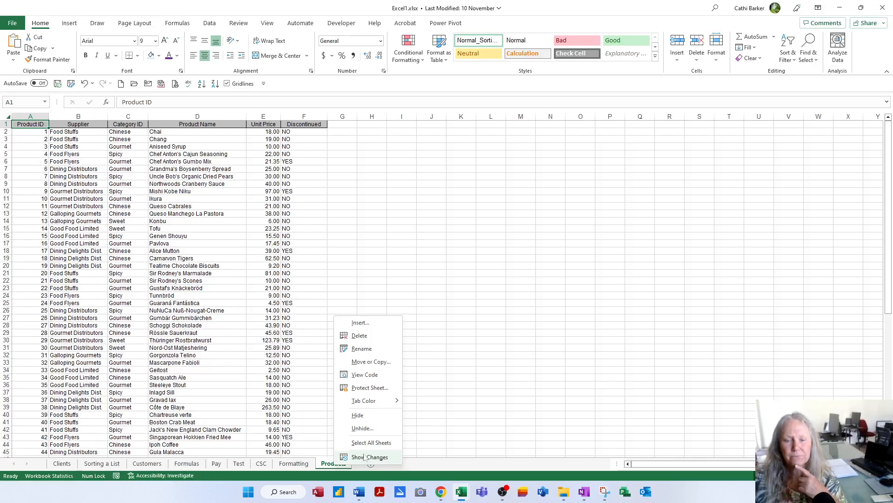
click(273, 380)
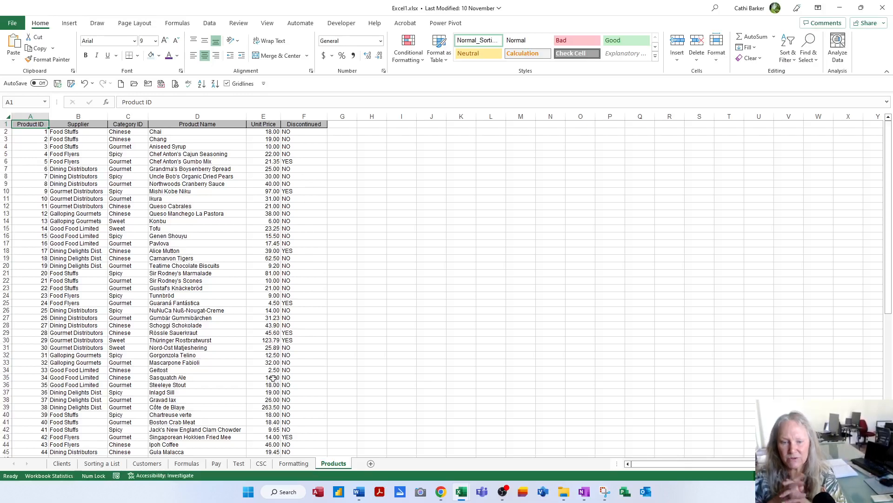
right_click(341, 465)
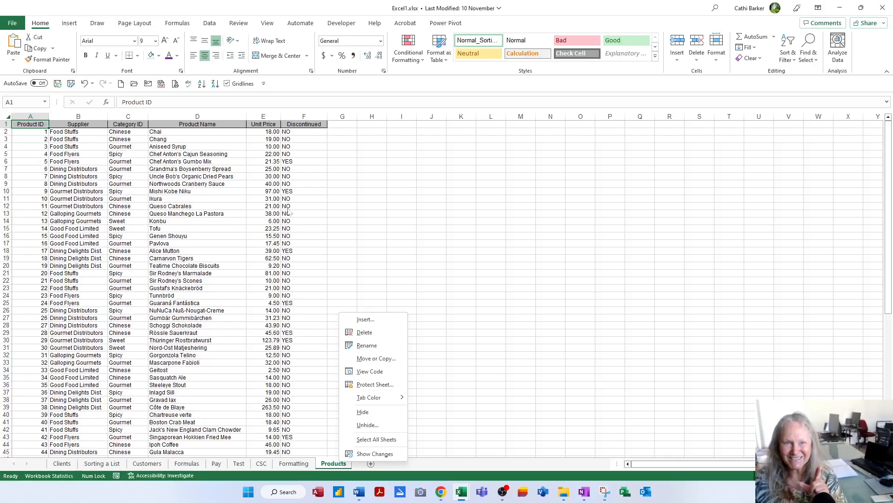
key(Escape)
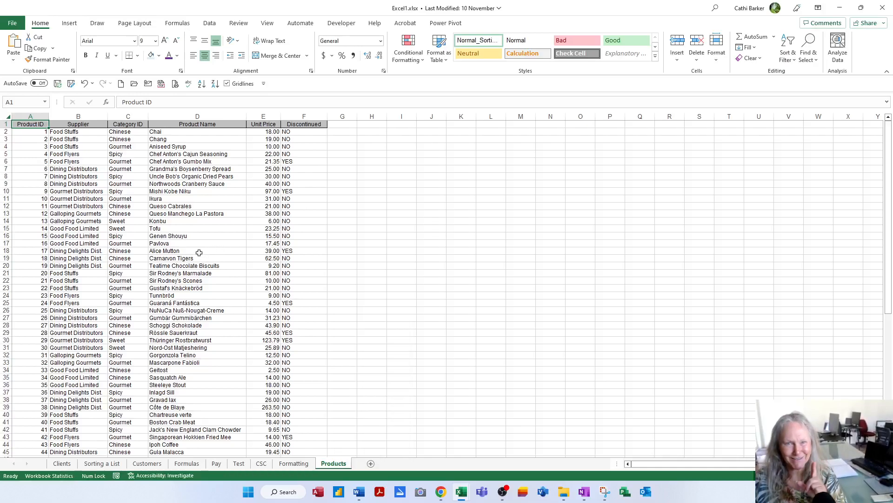